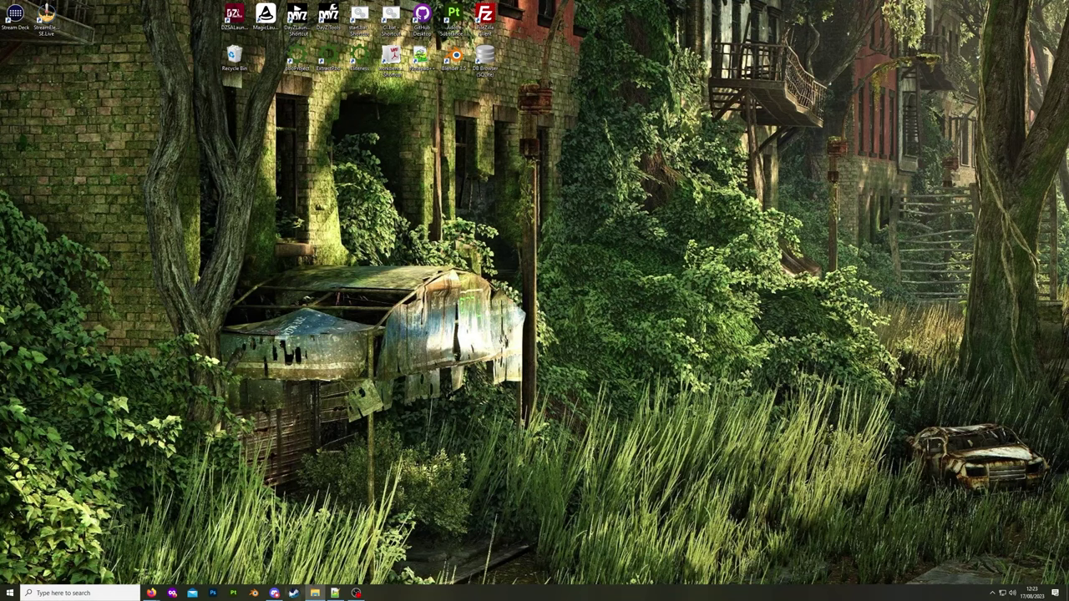
Switch to Steam and check the DayZ and DayZ Tools library entries and the games and tools filter.
left_click(294, 593)
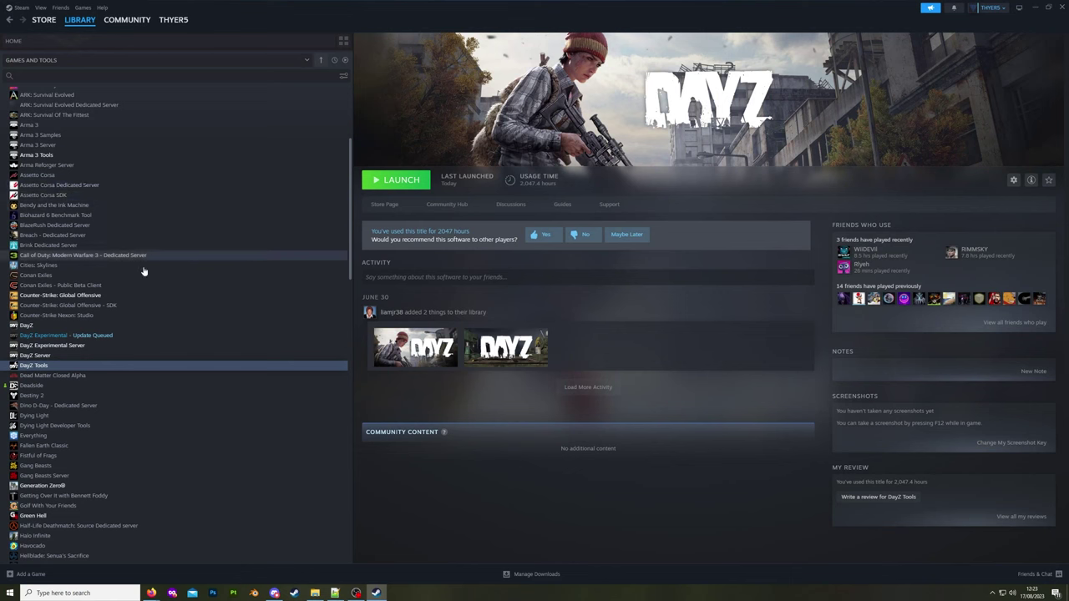
left_click(70, 325)
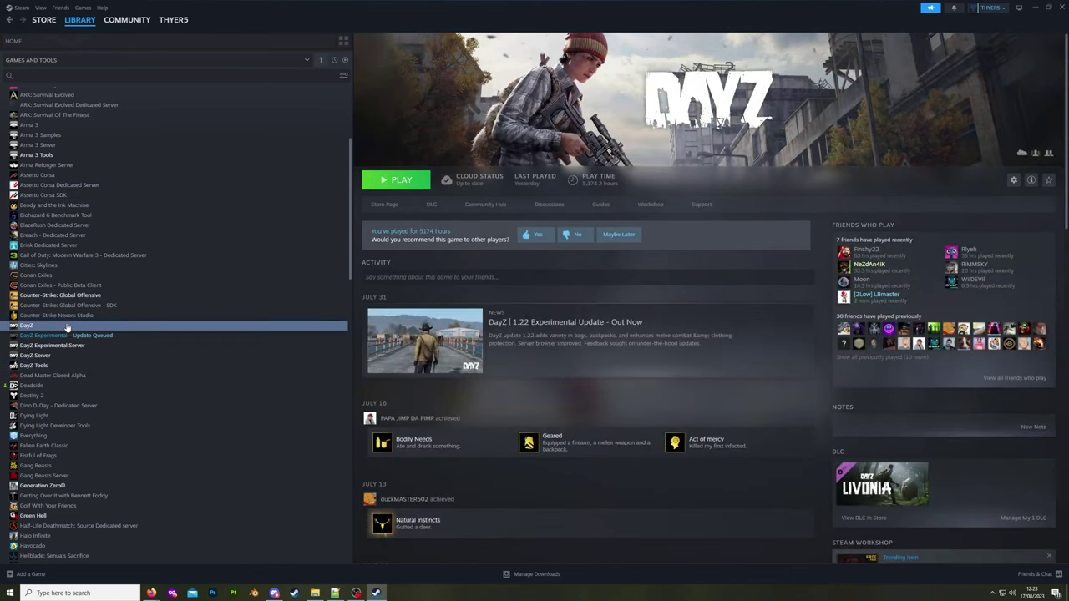
left_click(44, 365)
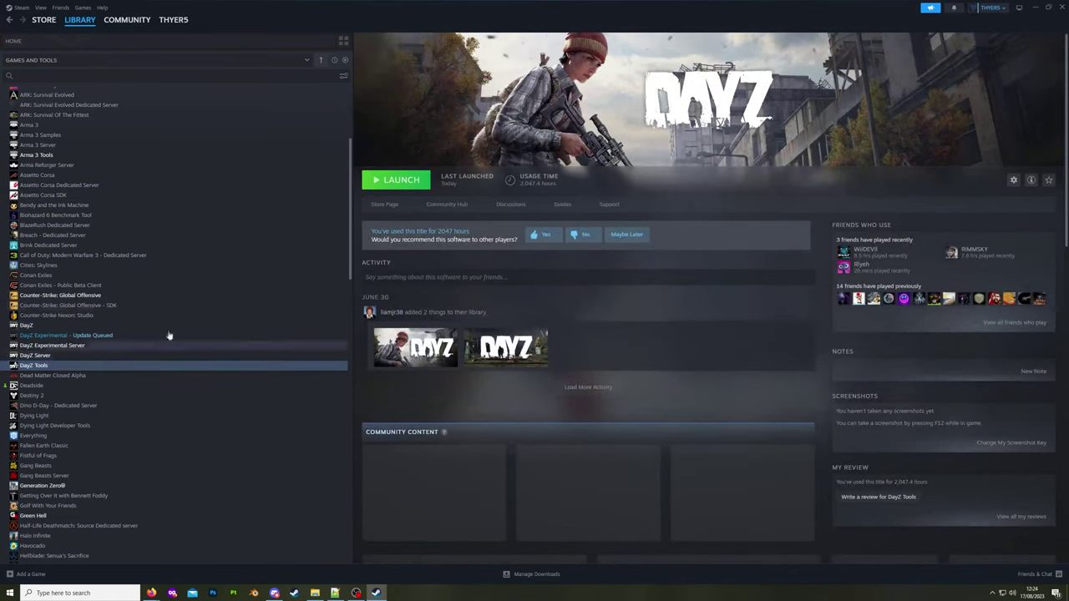
left_click(268, 58)
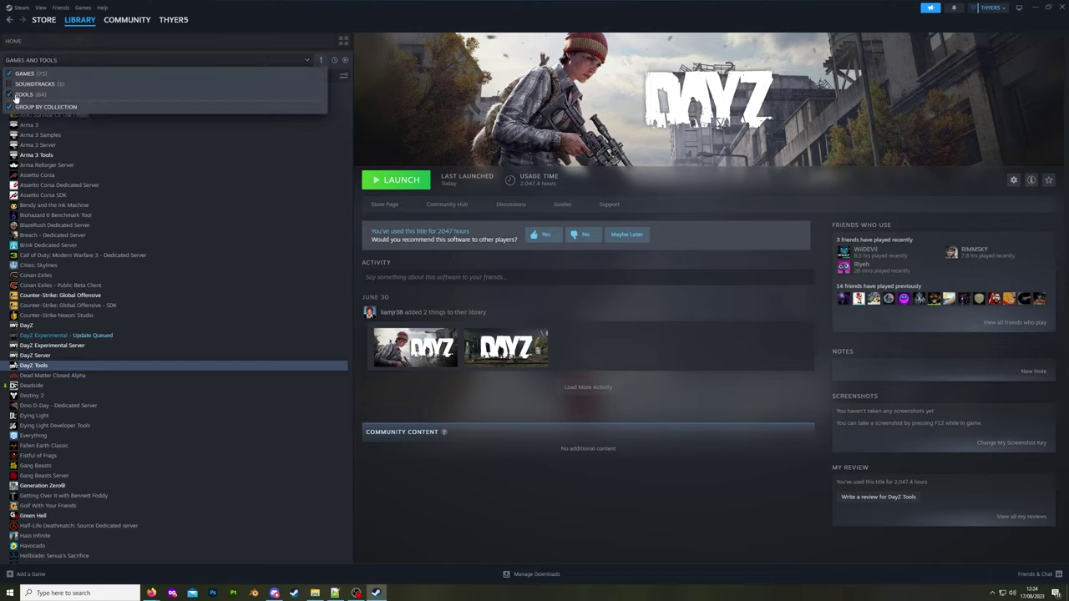
left_click(131, 60)
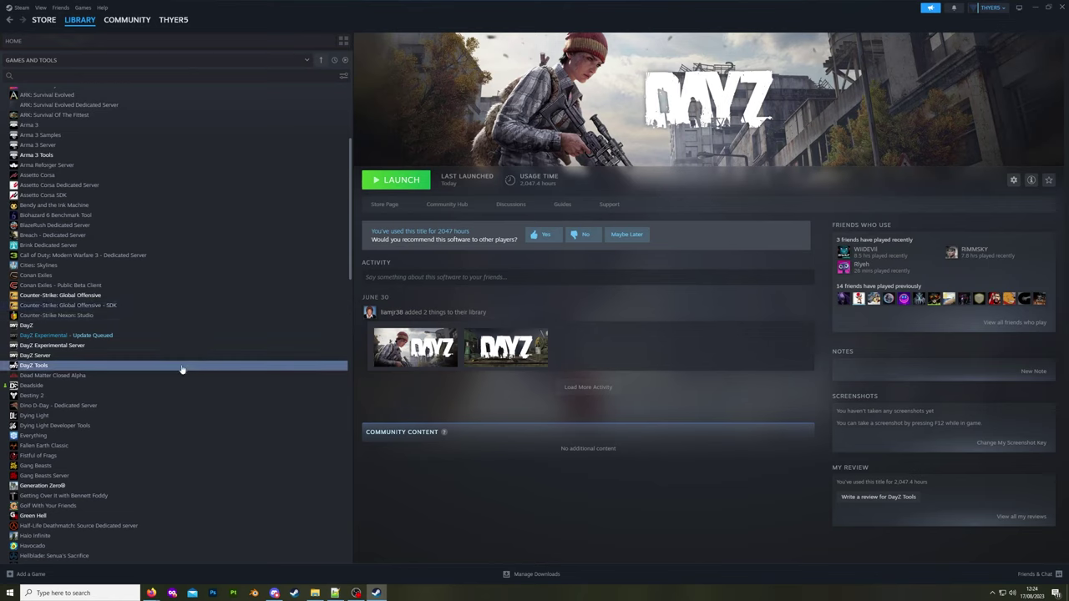
Look at the management options for DayZ Tools, including its desktop shortcut, and close the Steam window.
right_click(73, 368)
mouse_move(94, 416)
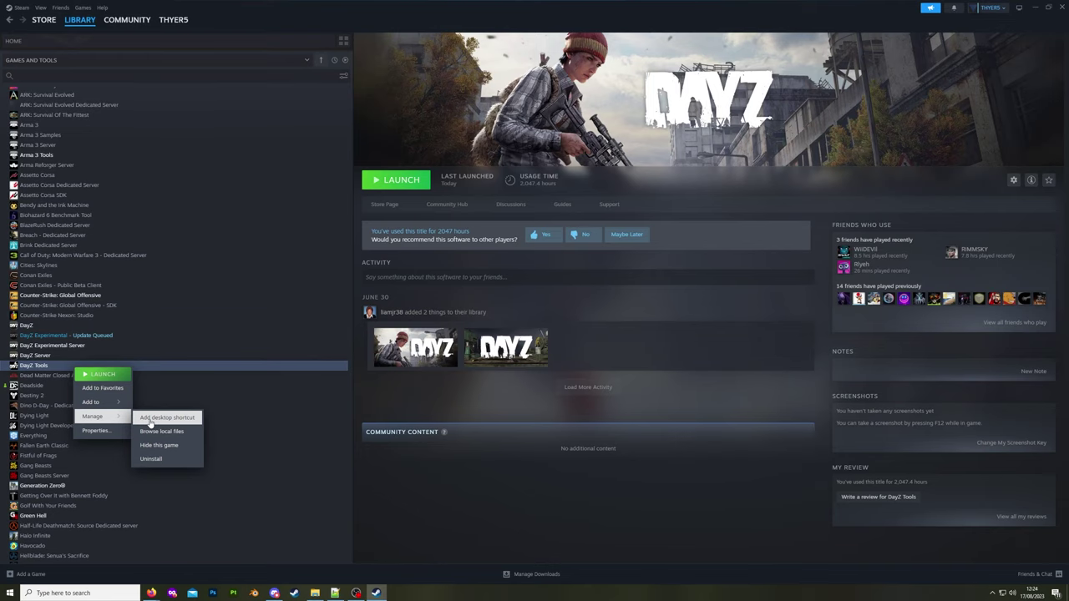
left_click(1063, 11)
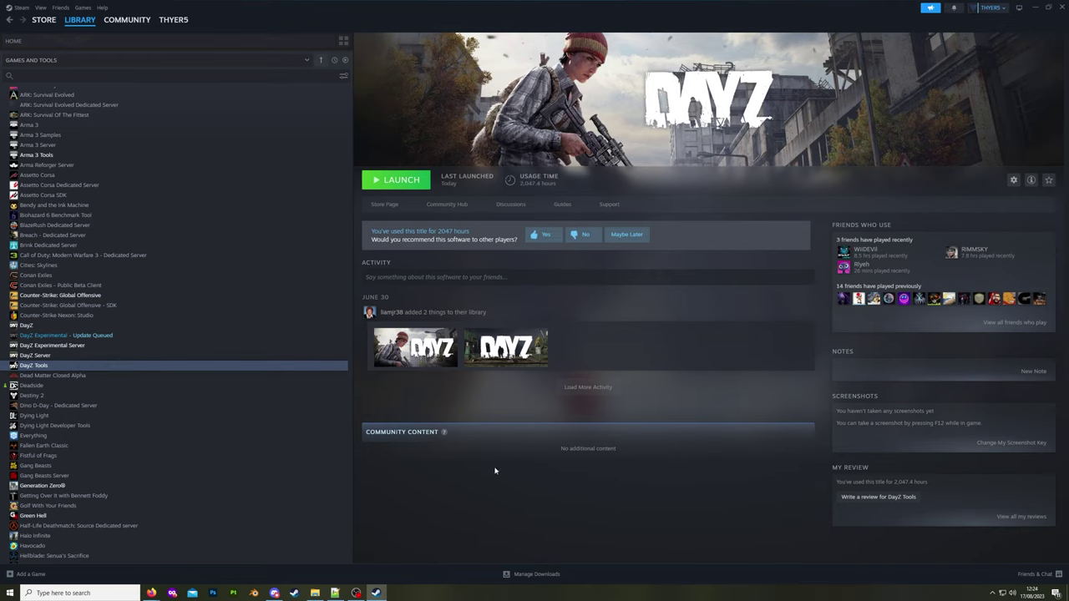
left_click(1059, 9)
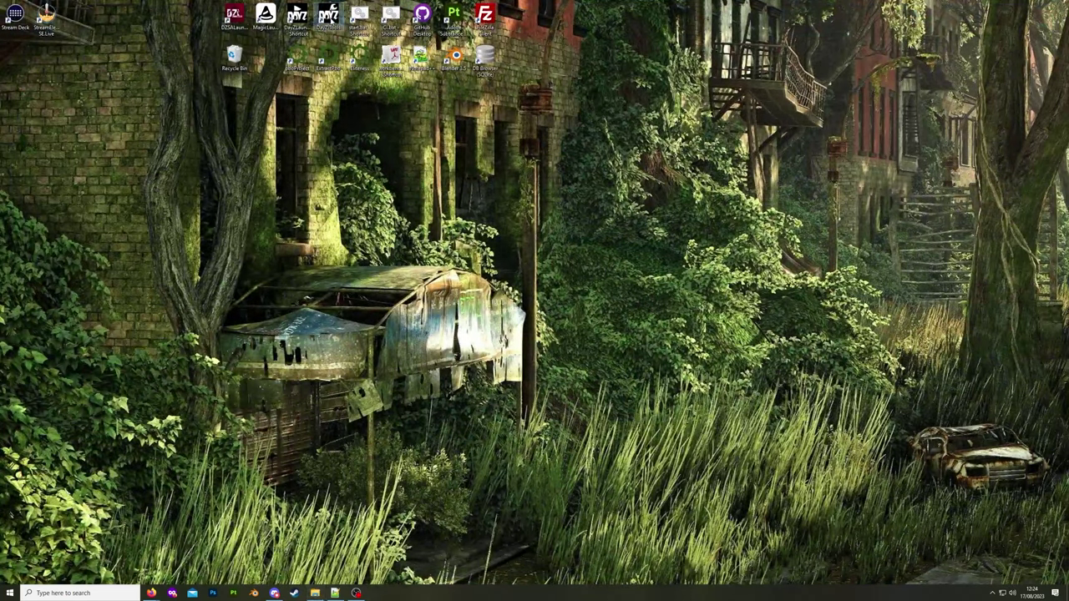
Launch DayZ Tools from the desktop, reposition its window and open its settings.
double_click(329, 18)
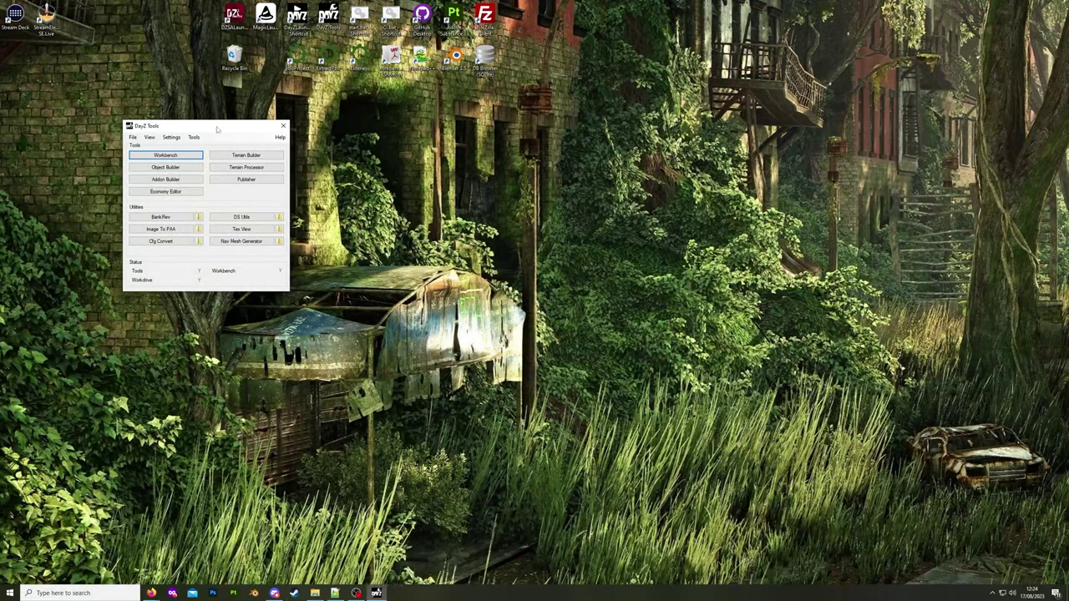
left_click_drag(217, 127, 396, 163)
left_click(350, 173)
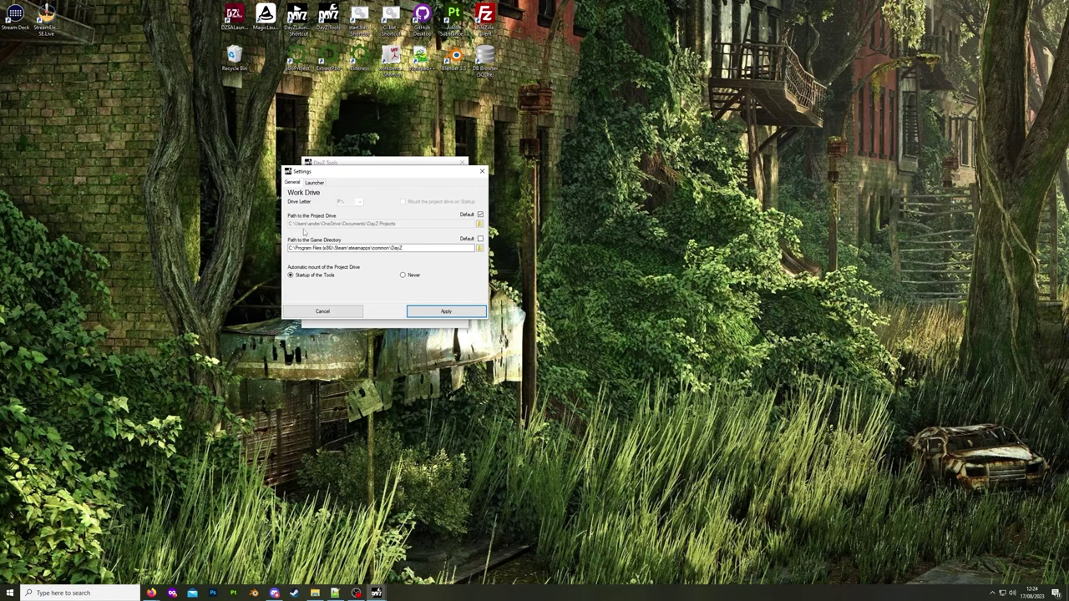
left_click(480, 214)
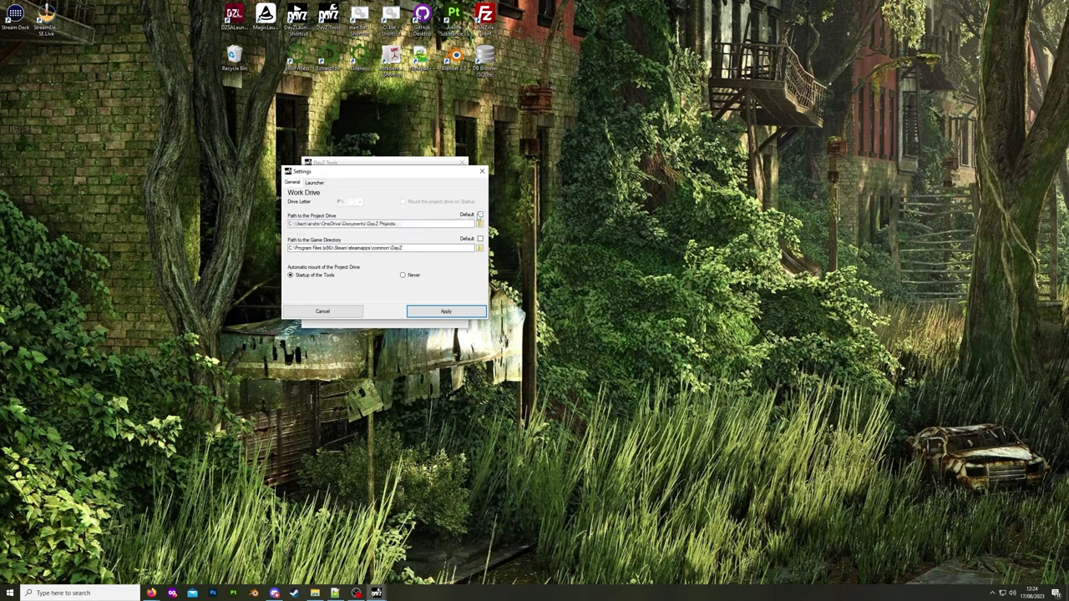
left_click(480, 224)
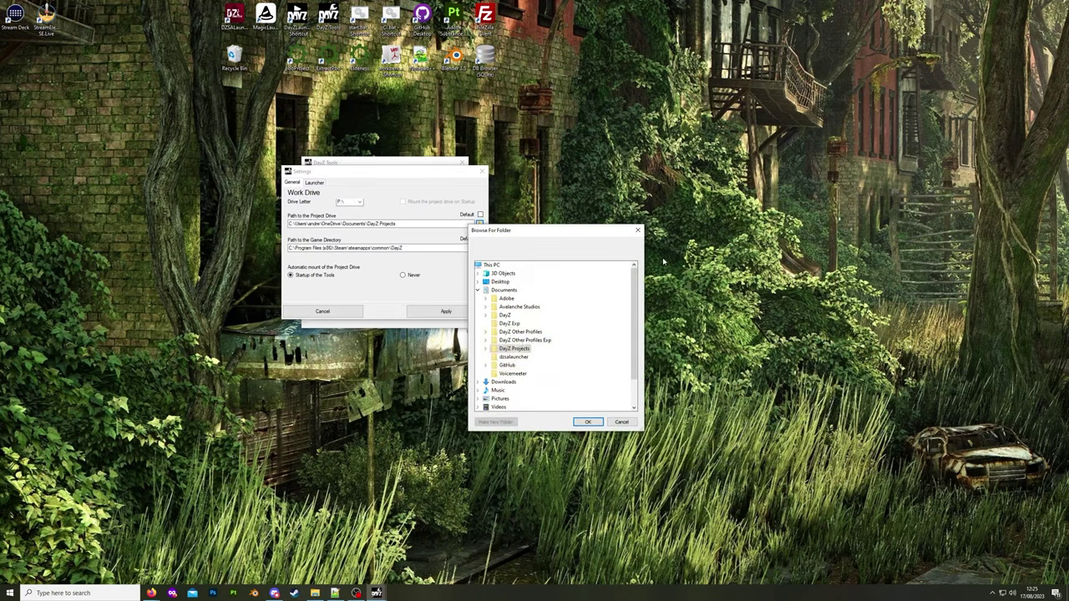
left_click(621, 421)
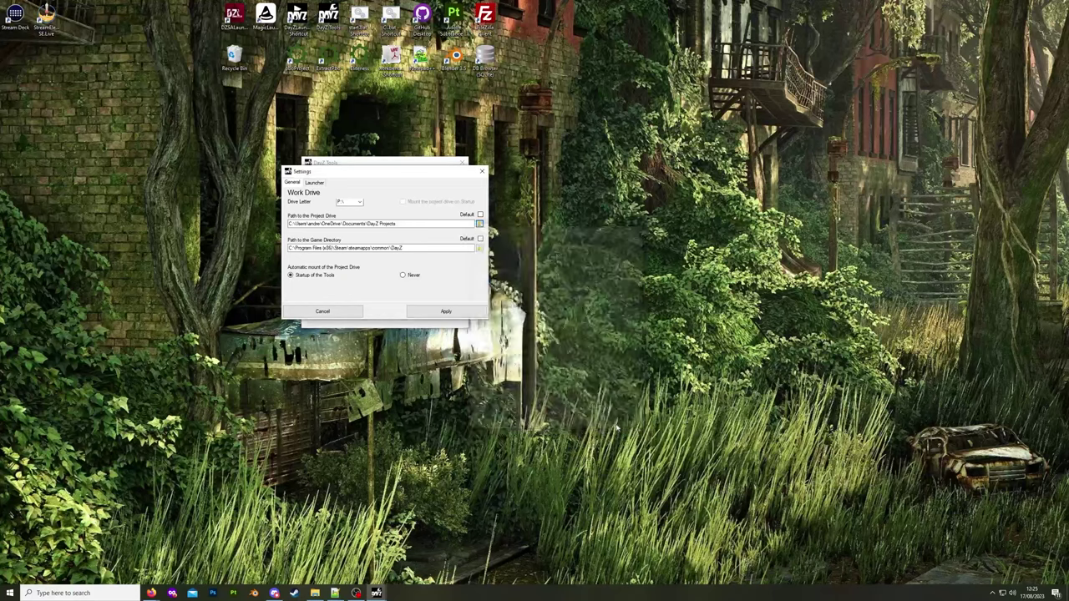
left_click(481, 214)
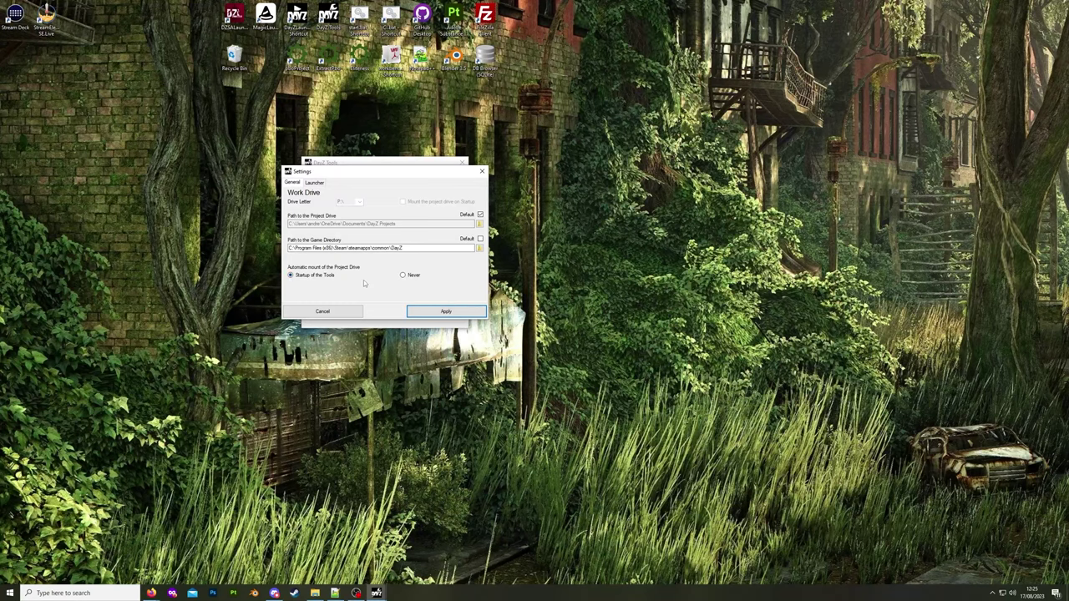
Switch to Steam, browse DayZ's local files and copy the path of the DayZ game folder.
left_click(297, 594)
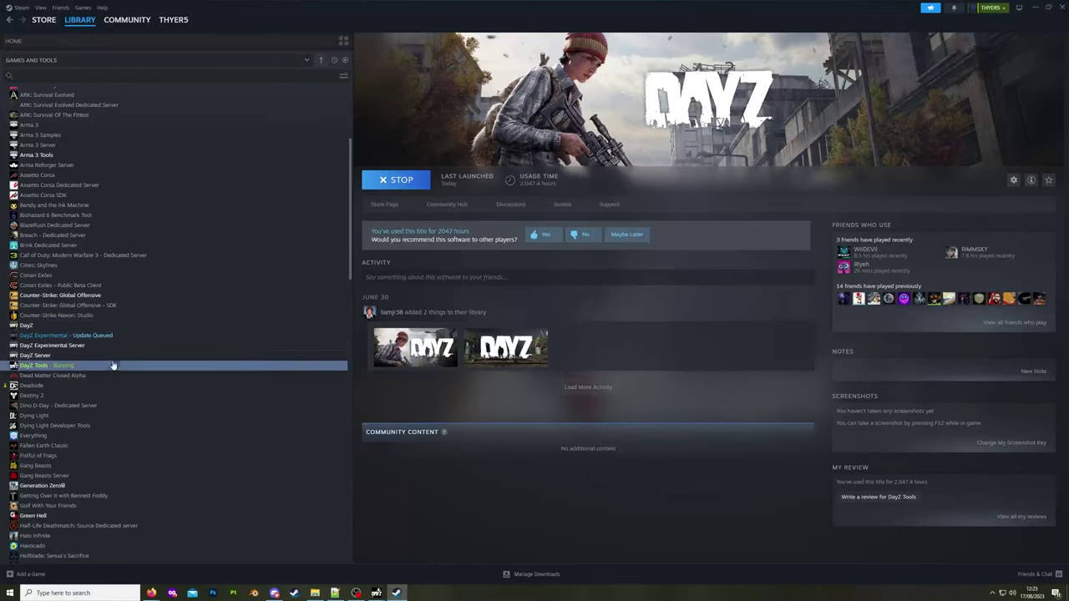
right_click(55, 327)
mouse_move(78, 380)
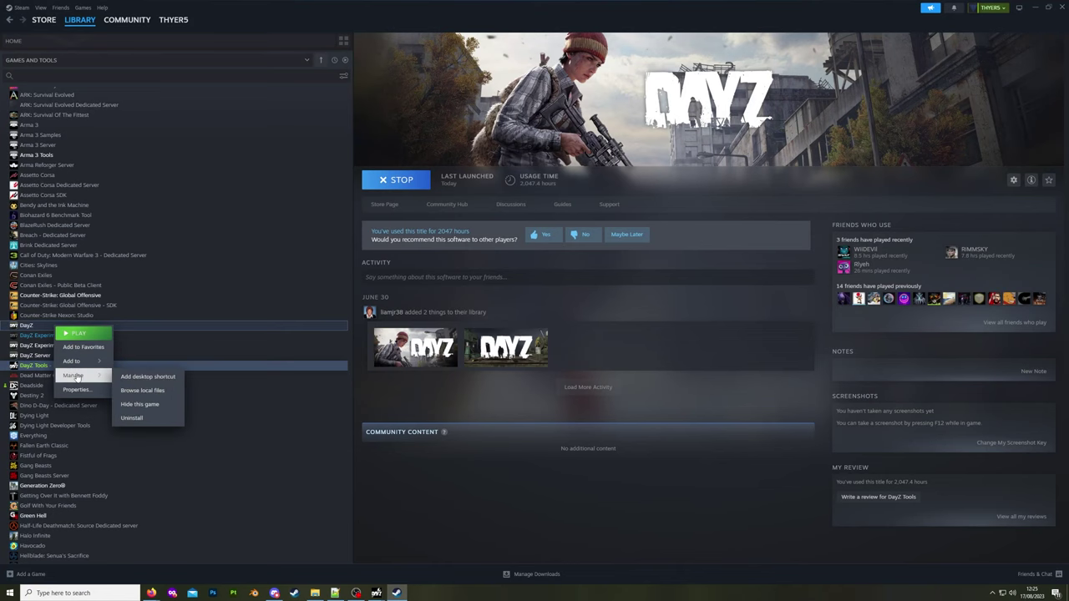
left_click(155, 391)
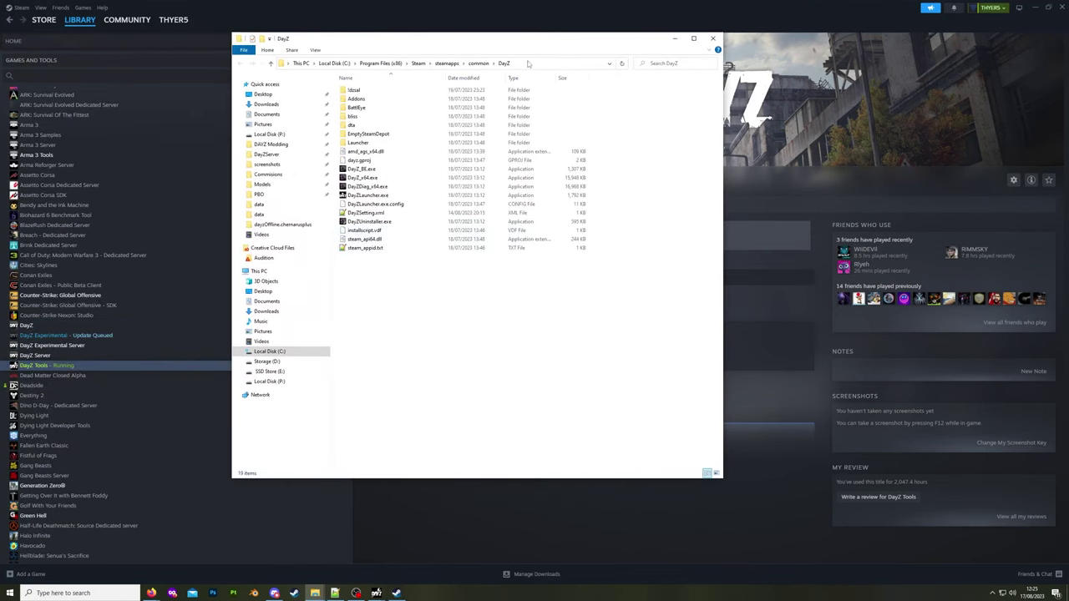
left_click(528, 65)
left_click_drag(432, 64, 286, 64)
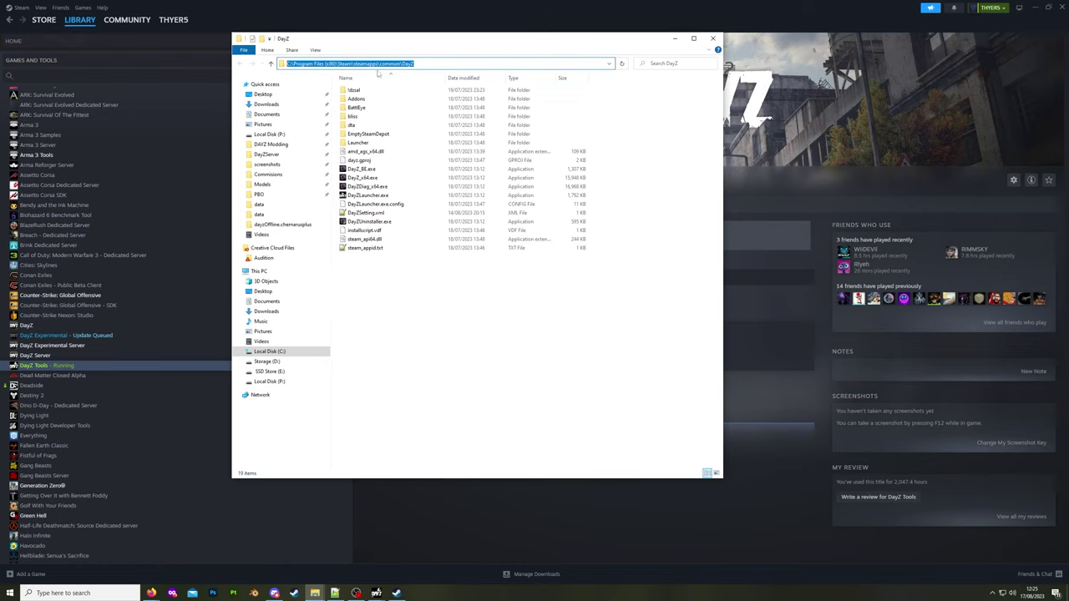
right_click(388, 66)
left_click(407, 90)
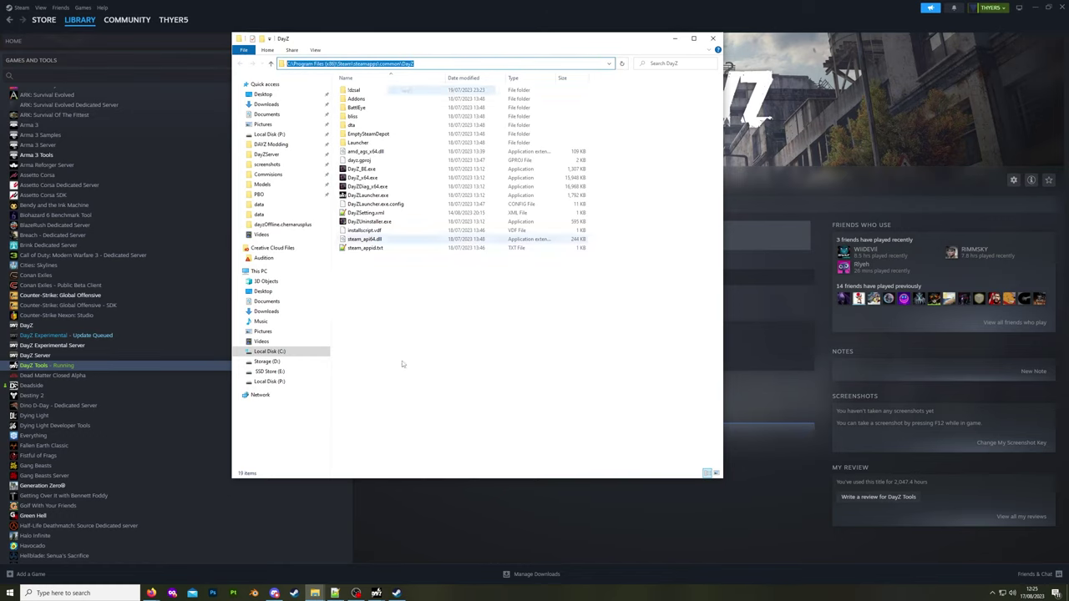
Switch to DayZ Tools, set the game directory path to C:\Program Files (x86)\Steam\steamapps\common\DayZ and apply the settings.
left_click(377, 593)
left_click(409, 567)
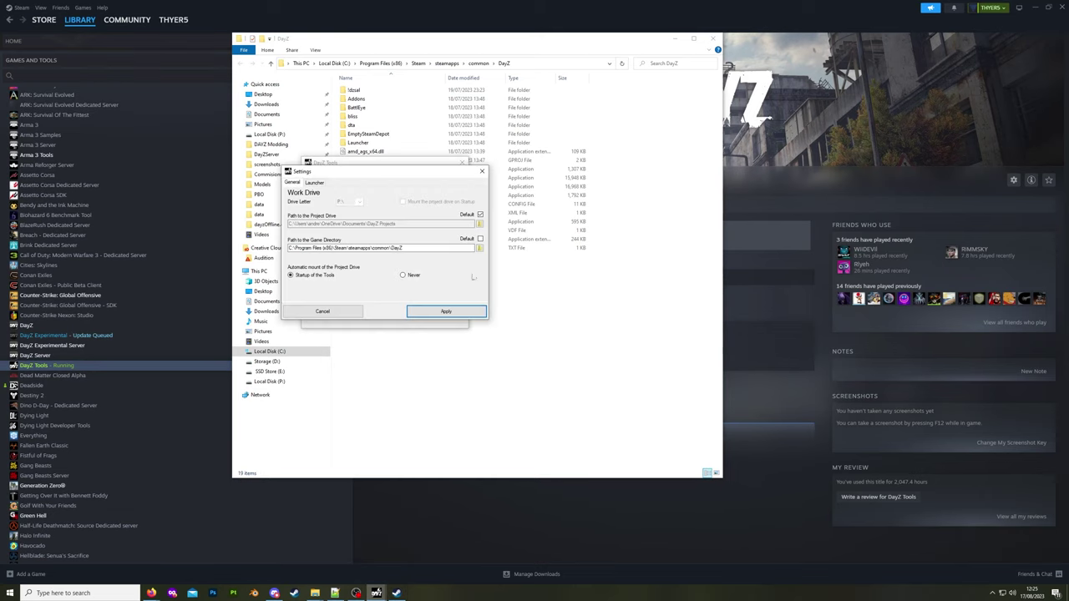
triple_click(413, 248)
key("ctrl+v")
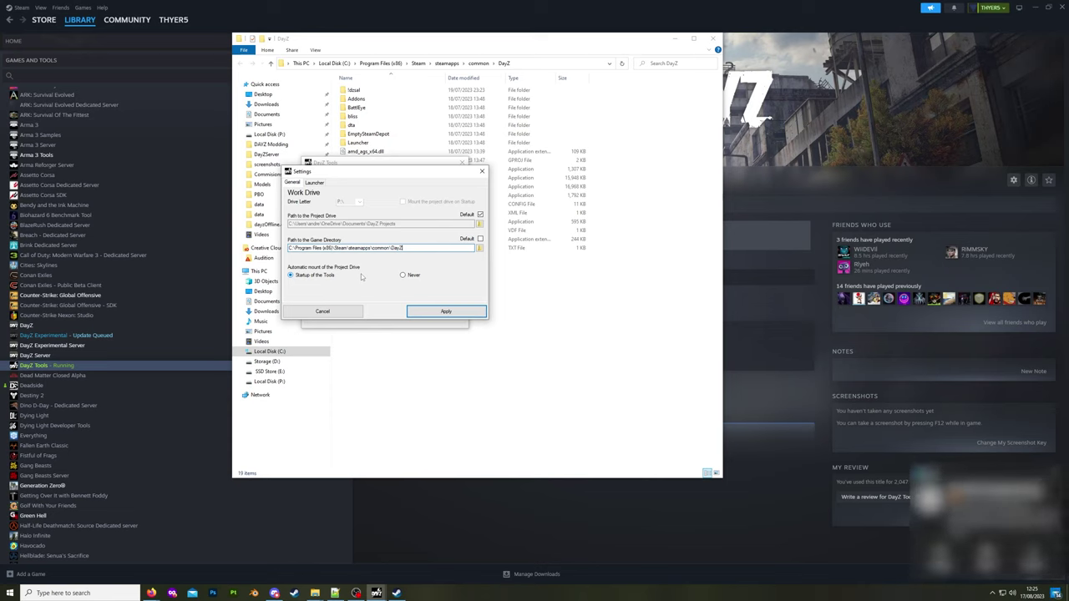
left_click(446, 311)
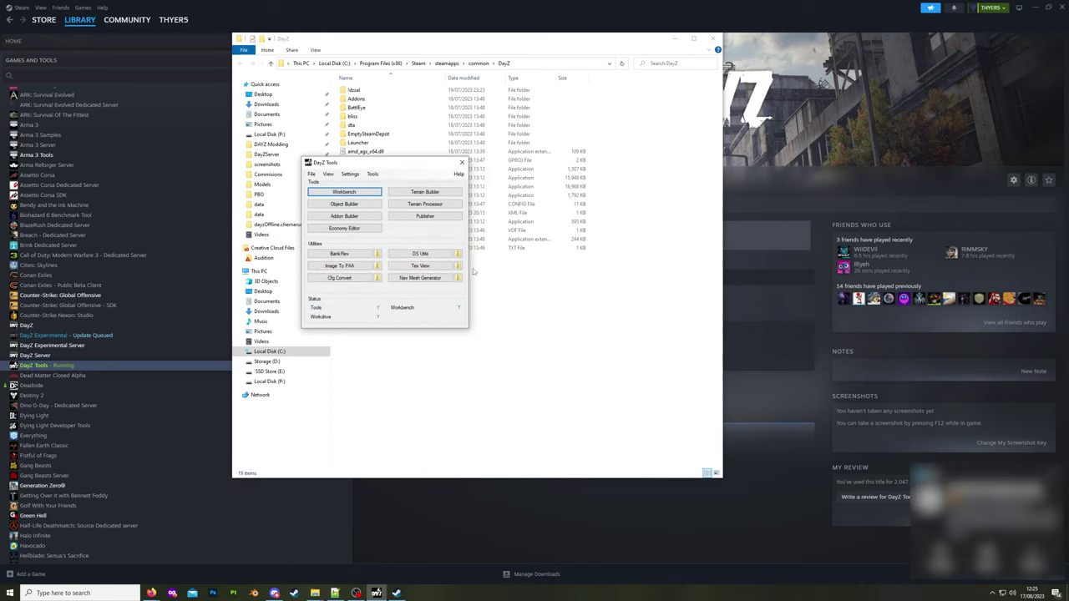
Review the tools launcher's startup options in the settings and close them without applying.
left_click(343, 175)
left_click(314, 182)
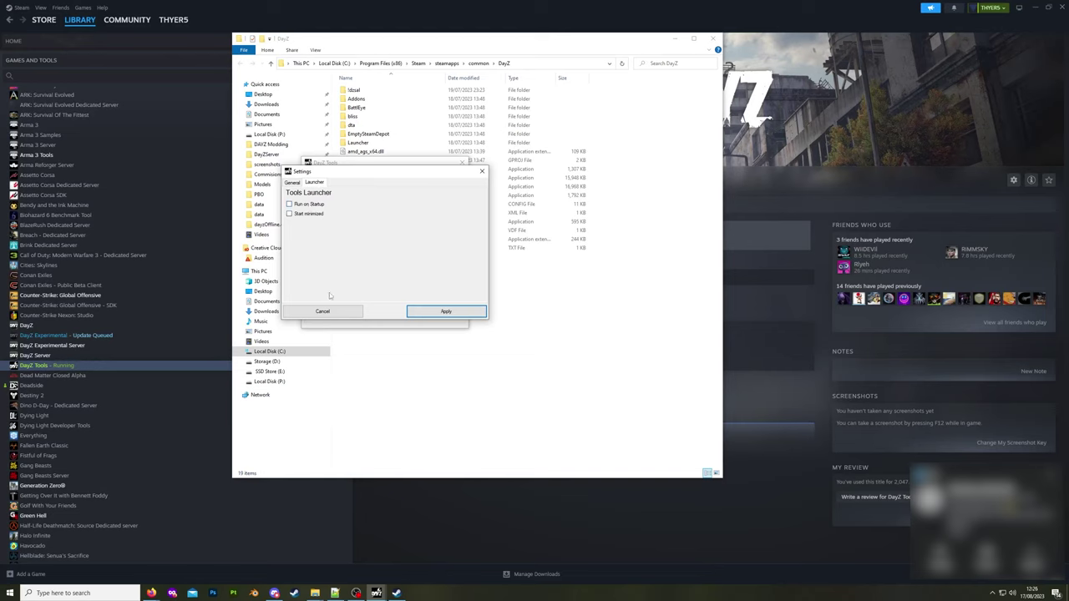
left_click(331, 315)
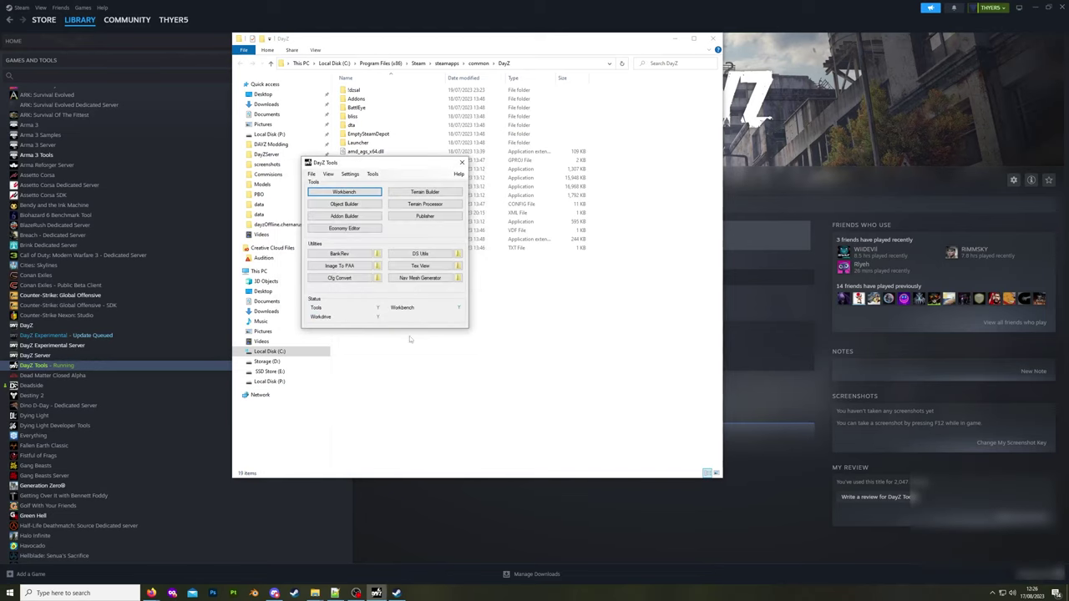
Check the drive P mounting command and the project drive's automatic mount setting.
left_click(373, 174)
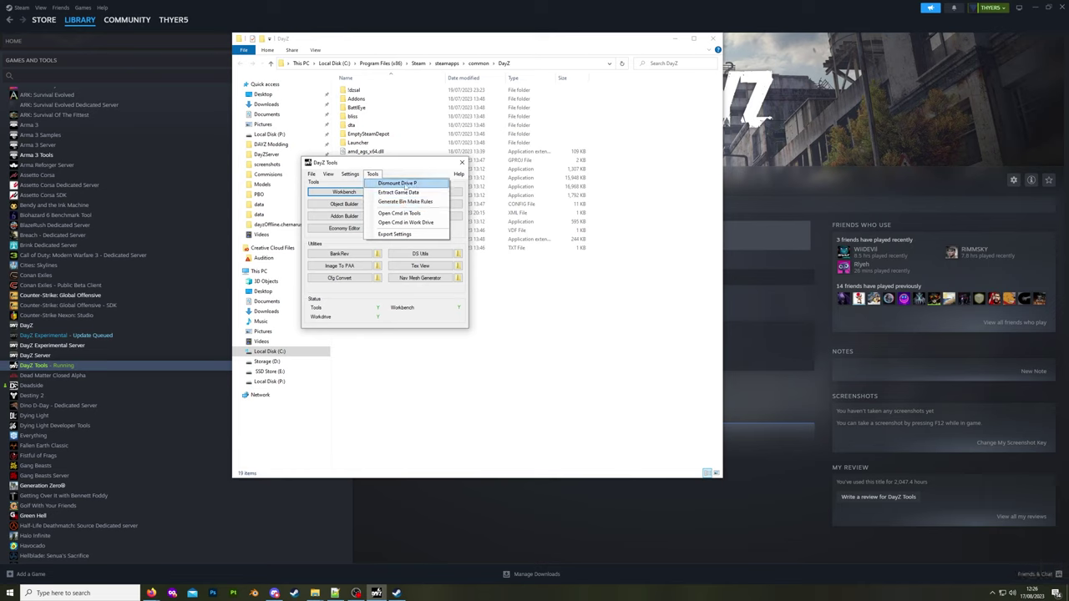
left_click(349, 175)
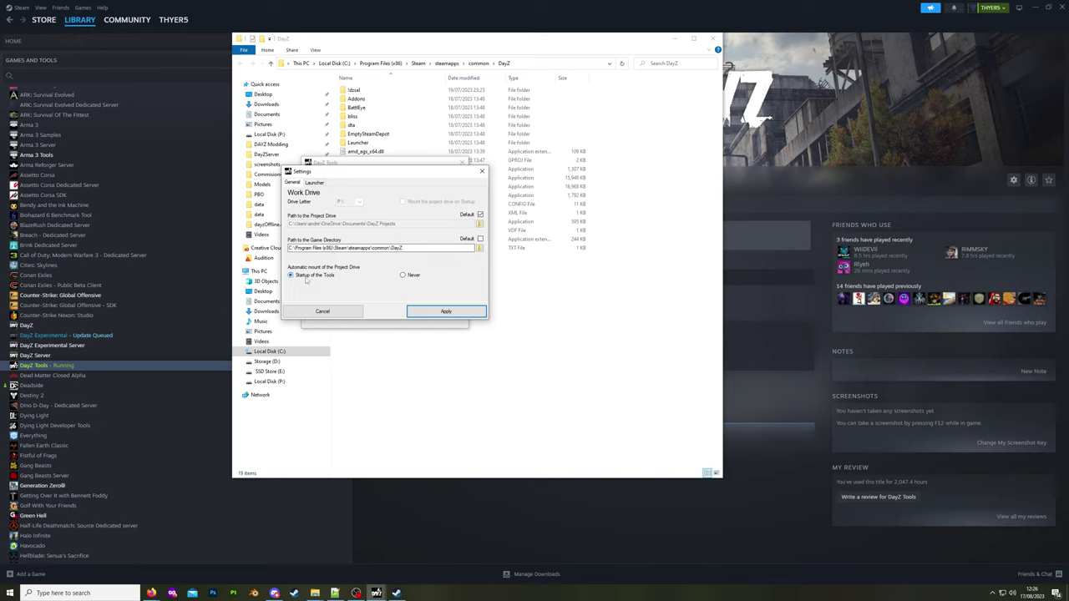
left_click(322, 311)
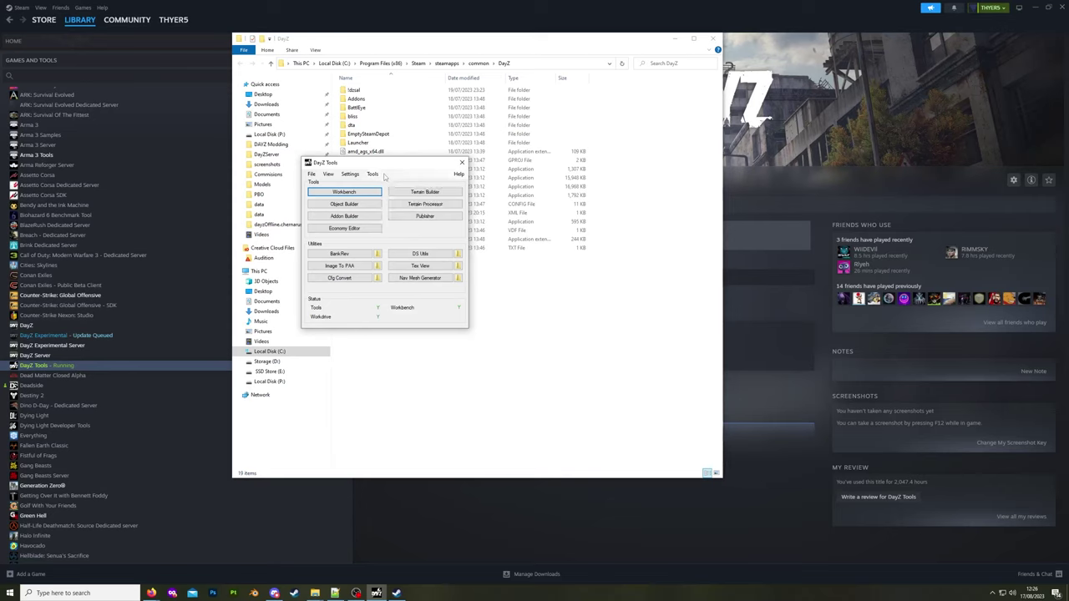
Start Extract Game Data from the DayZ game directory into the DayZ Projects folder, and decline the confirmation.
left_click(373, 175)
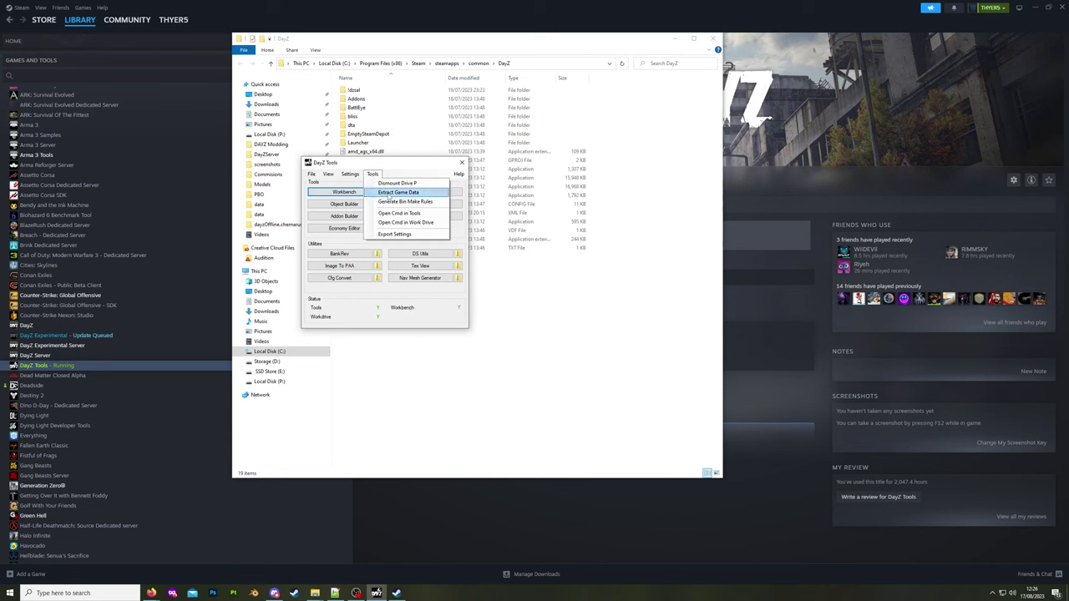
left_click(398, 192)
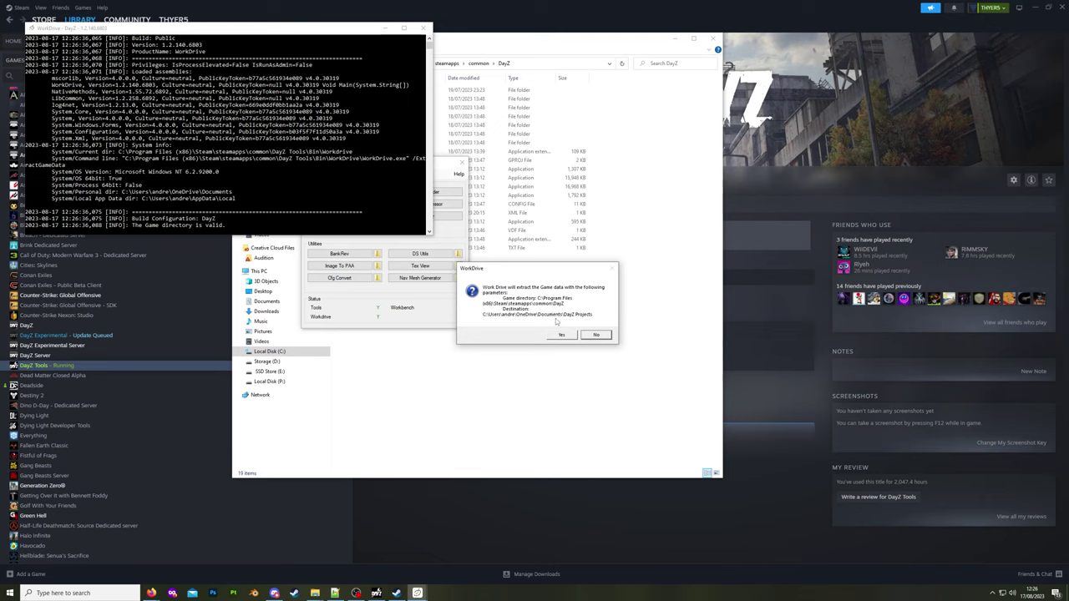
left_click(596, 335)
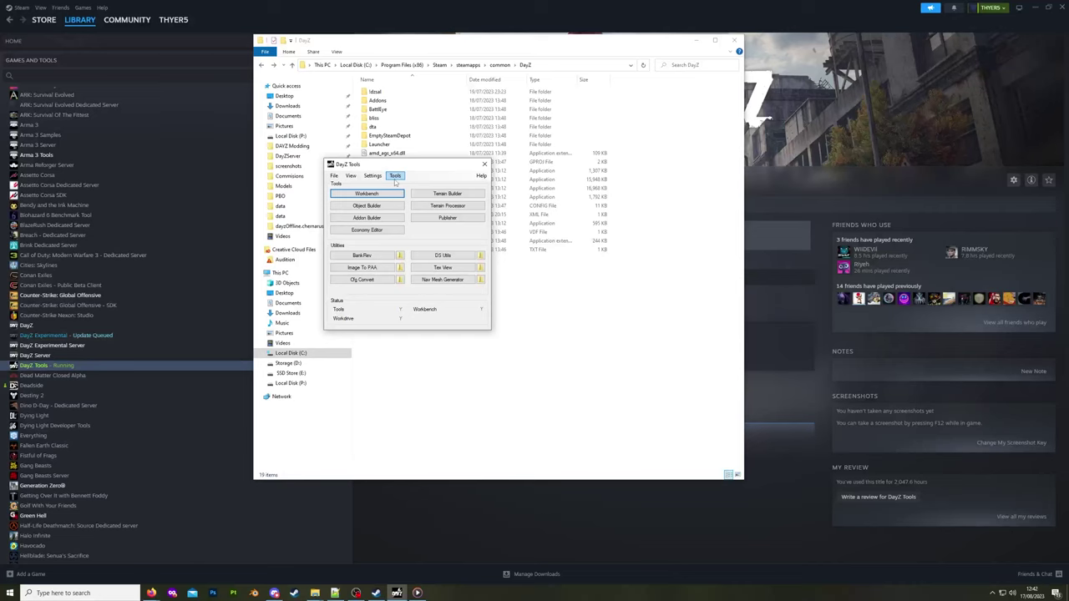
Check the Dismount Drive P command, switch to File Explorer and open Local Disk (P:).
left_click(396, 179)
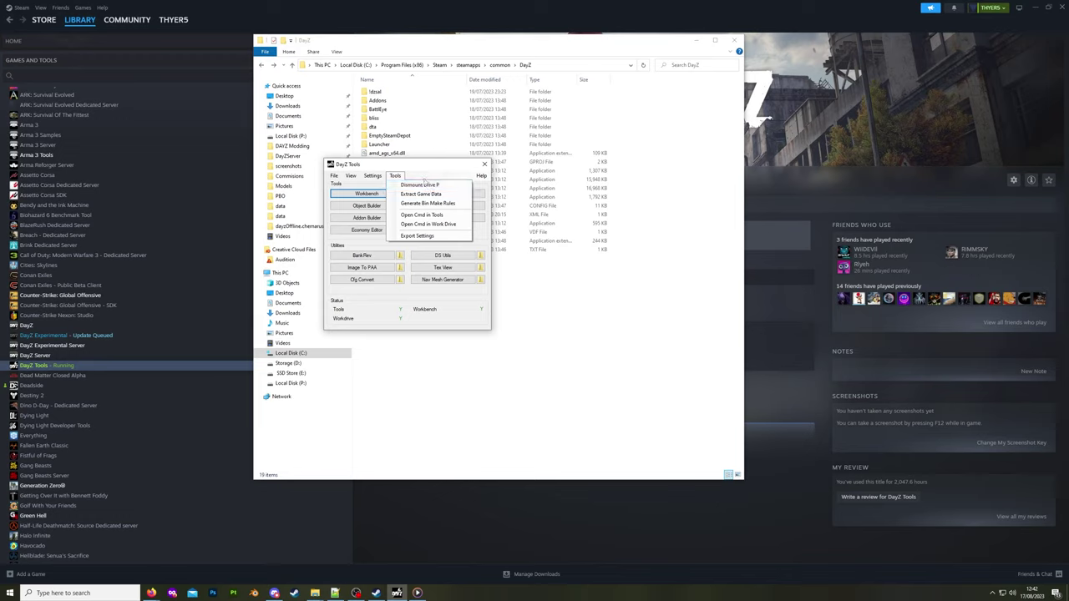
left_click(426, 185)
left_click(407, 49)
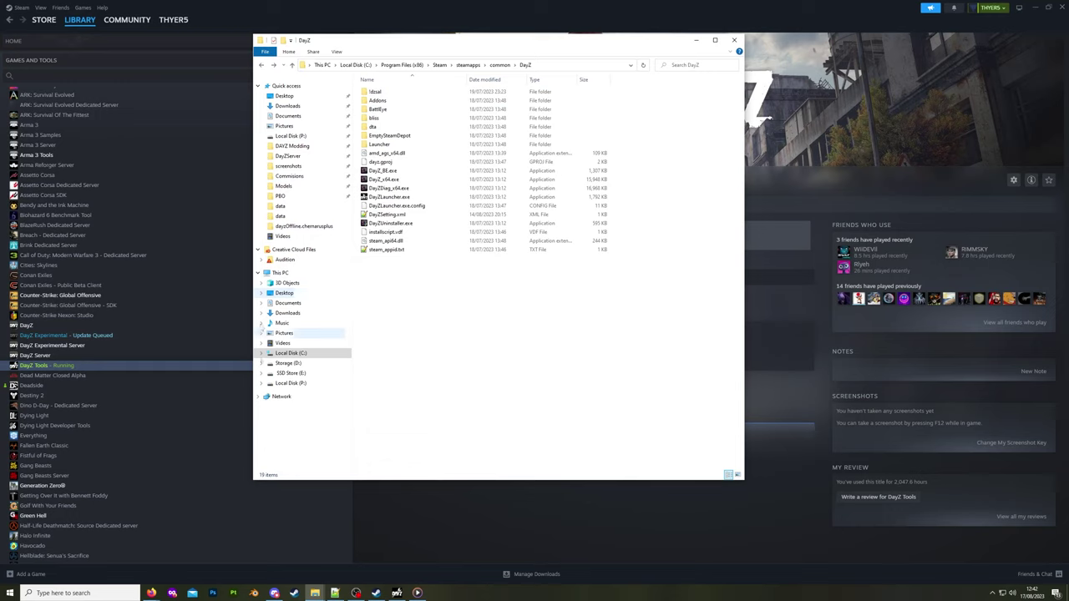
right_click(292, 385)
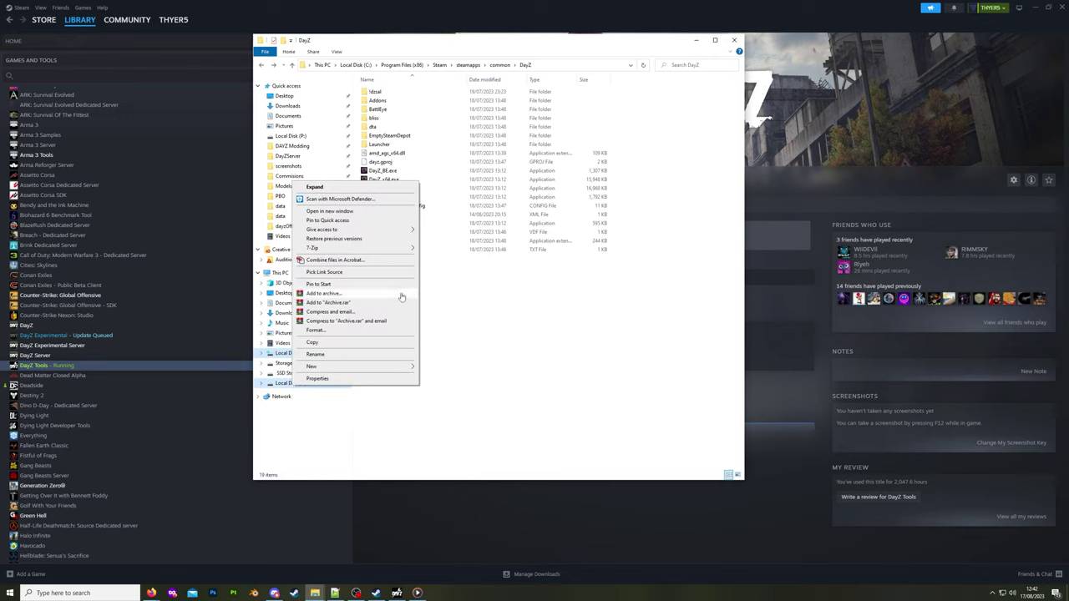
left_click(379, 52)
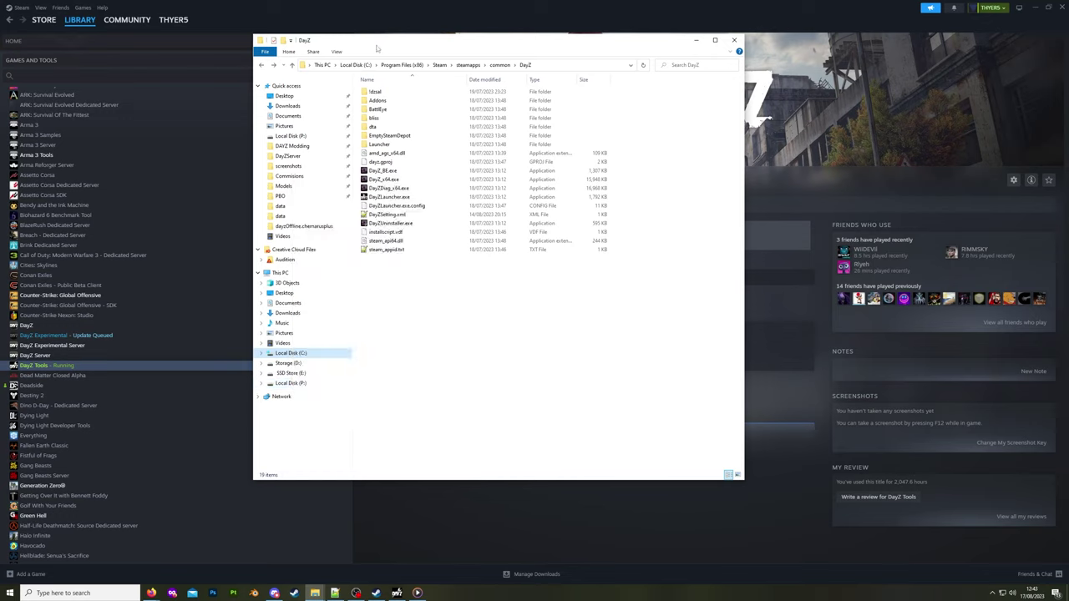
left_click(291, 136)
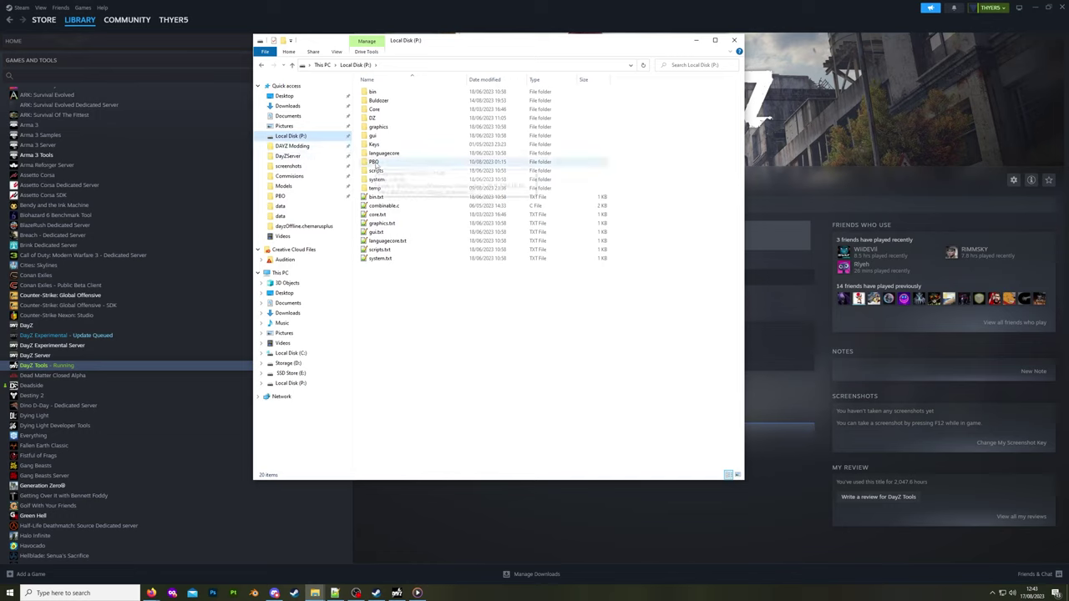
Browse the P drive to DZ > characters > tops and move the File Explorer window so the DayZ Tools launcher is accessible.
mouse_move(376, 167)
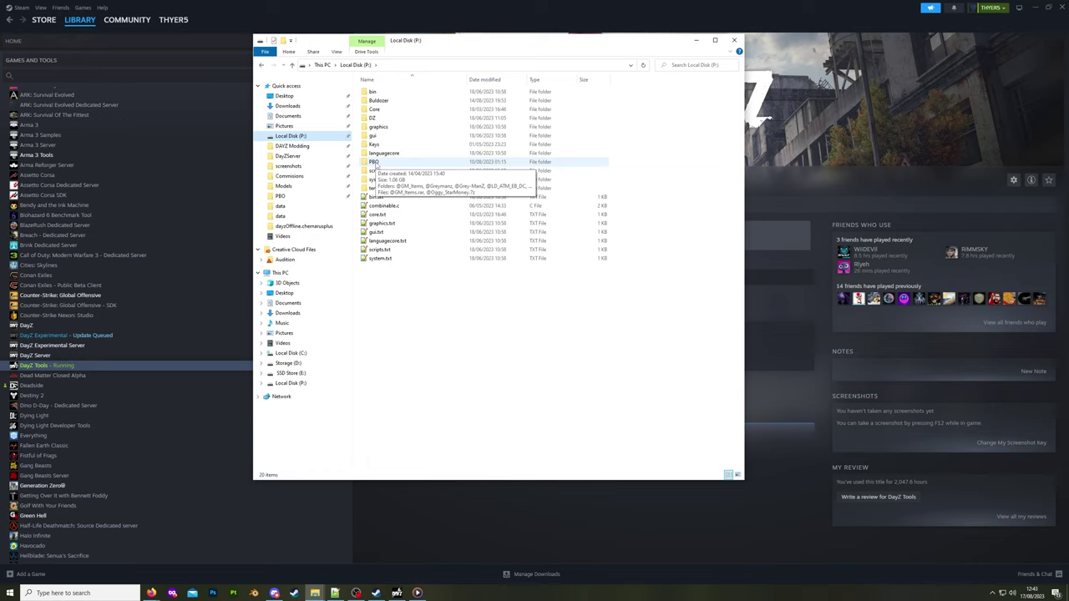
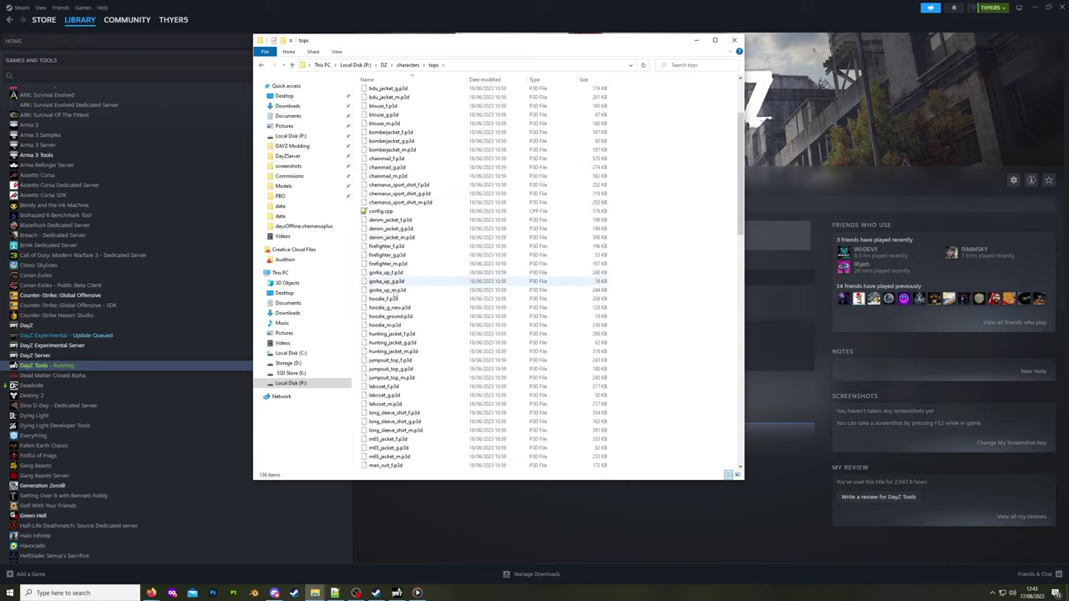
scroll(393, 204, "up", 4)
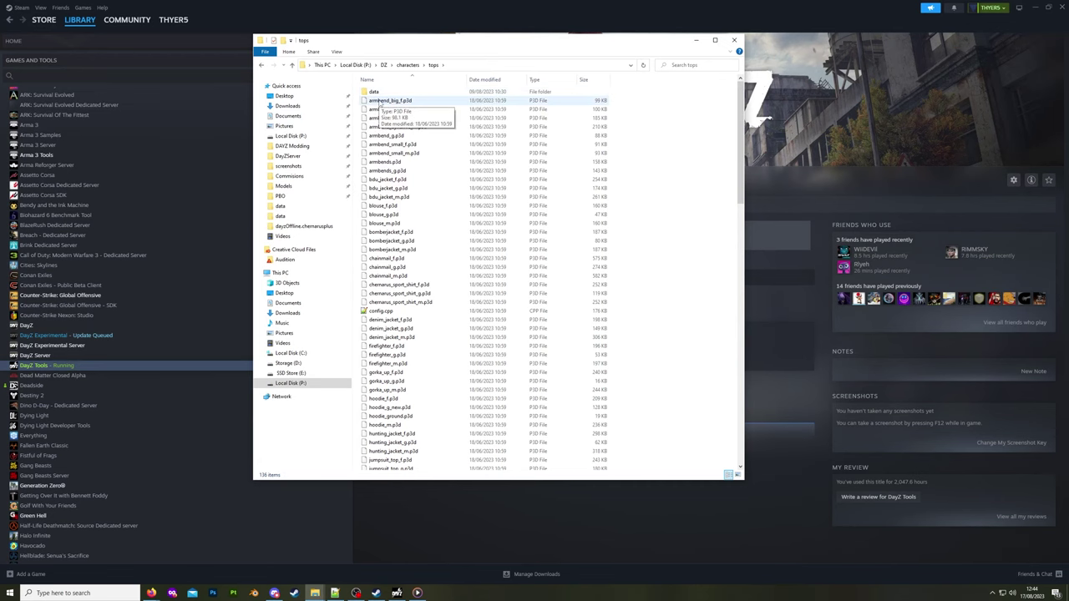
left_click_drag(446, 42, 616, 55)
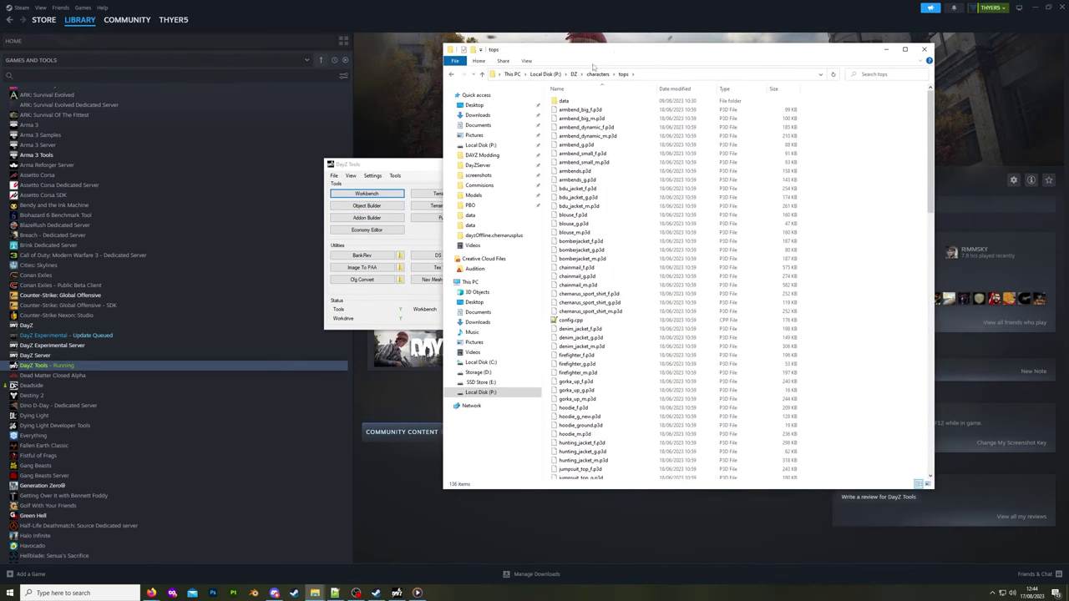
Choose another app for armbend_big_f.p3d, enable always using it for .p3d files, and look for a program on this PC.
right_click(573, 110)
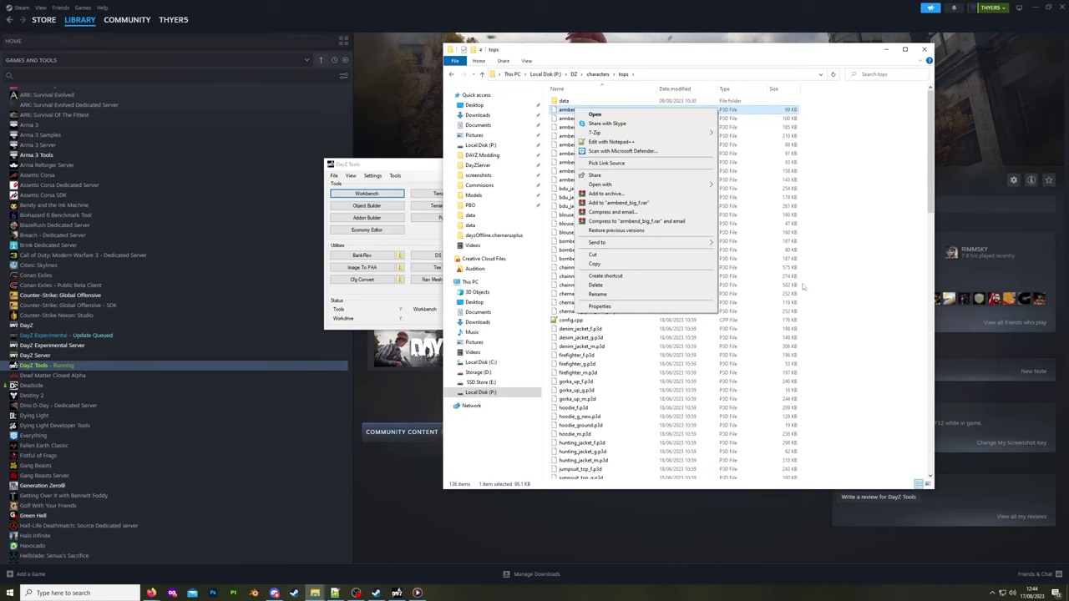
mouse_move(639, 186)
left_click(762, 197)
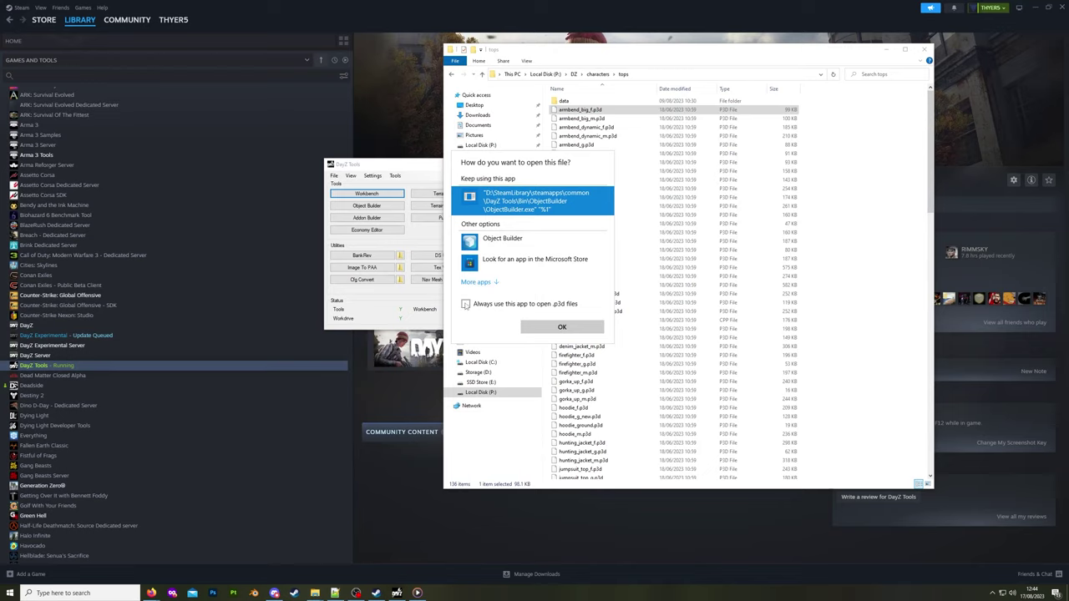
left_click(465, 304)
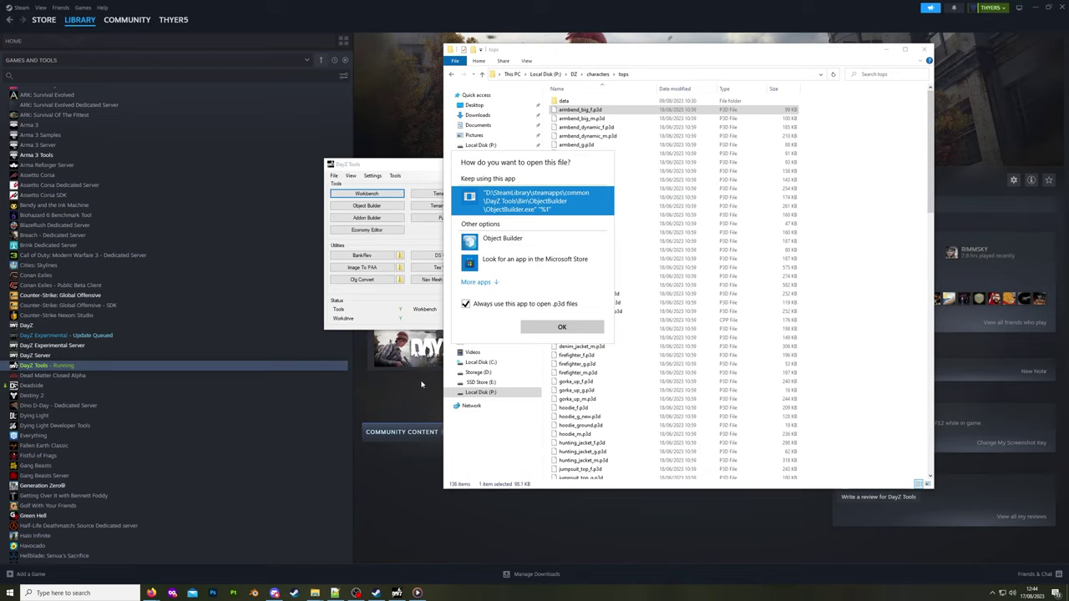
left_click(487, 284)
scroll(493, 290, "down", 10)
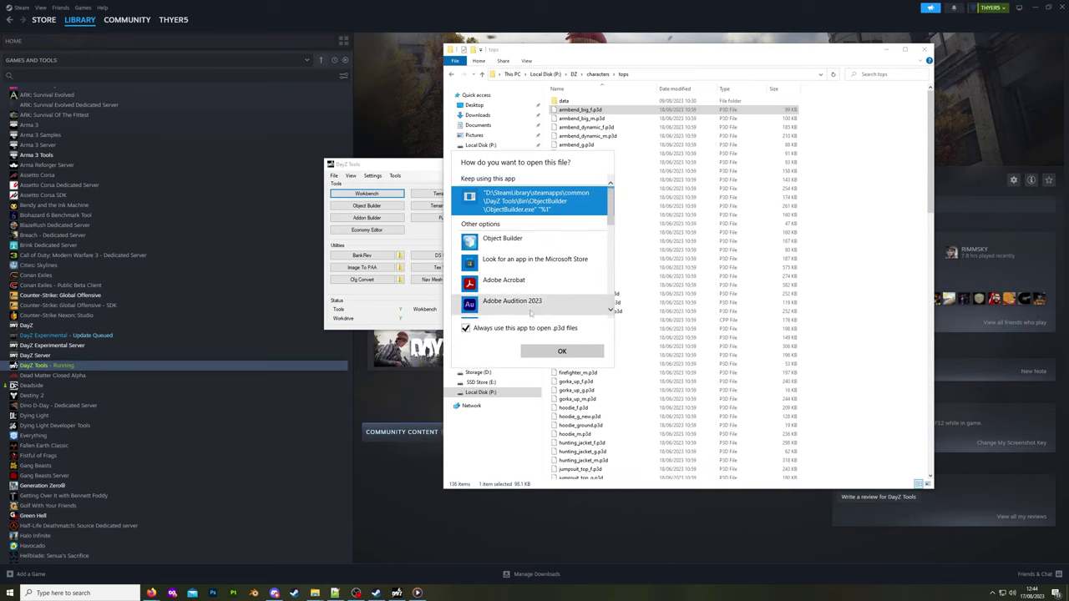
left_click(511, 307)
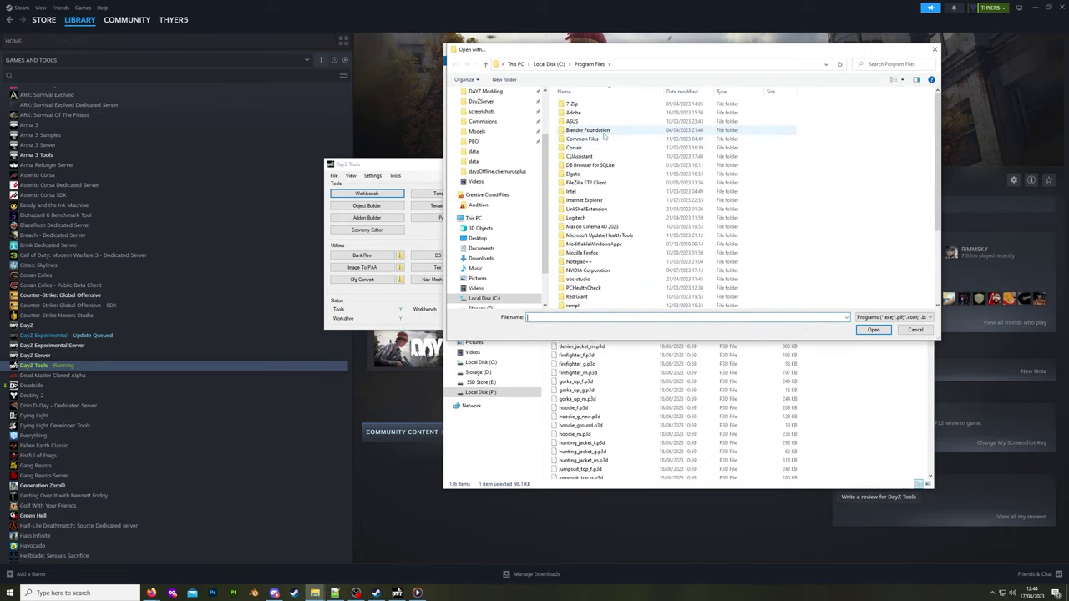
Switch to the DayZ Tools launcher and copy the game directory path from its general settings.
left_click(384, 166)
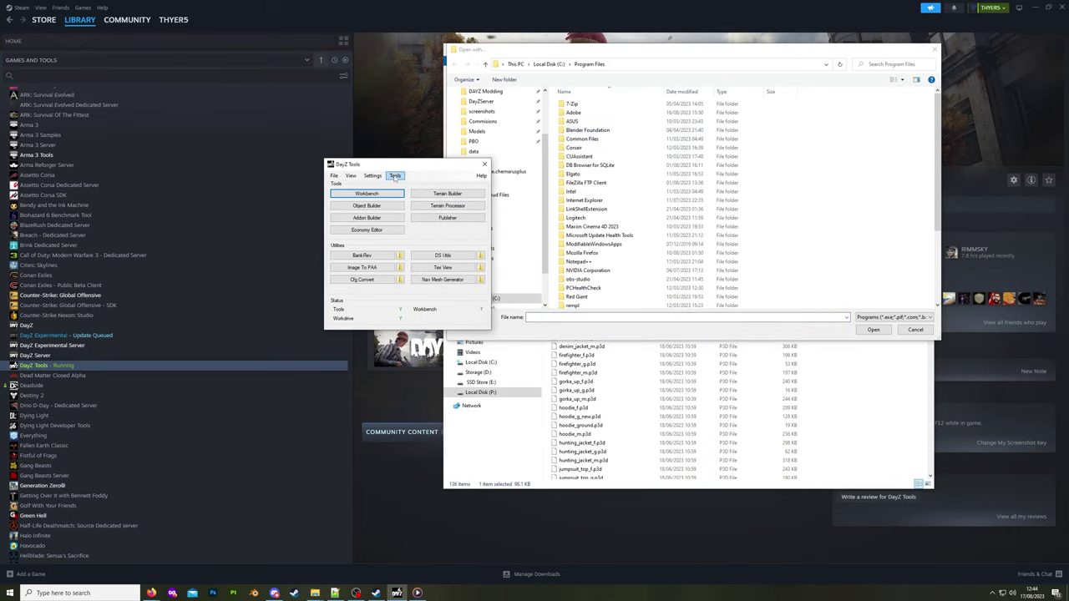
left_click(396, 176)
left_click(373, 176)
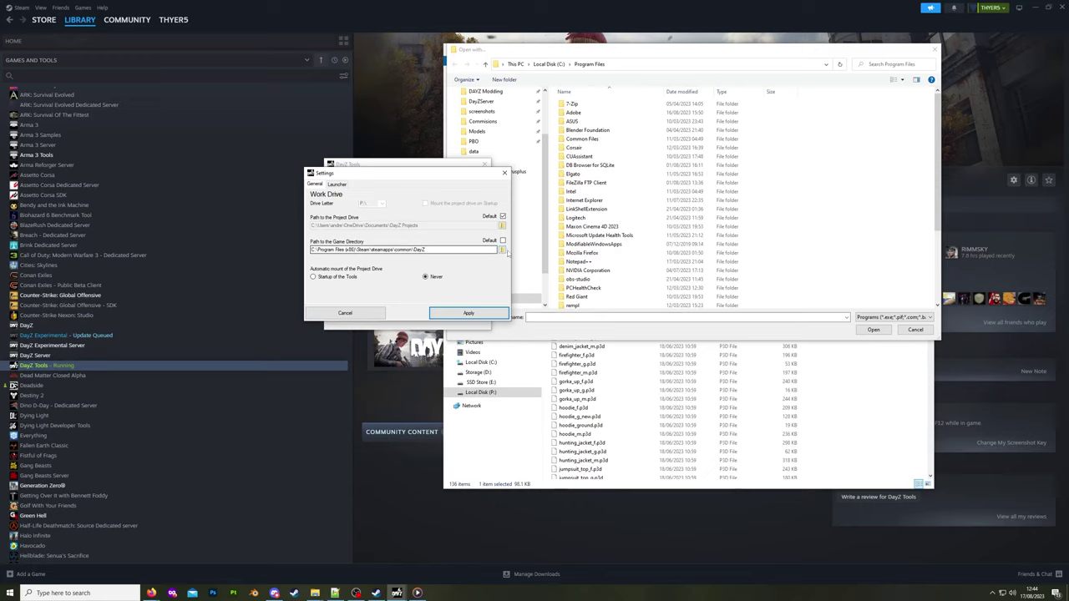
triple_click(373, 249)
key("ctrl+c")
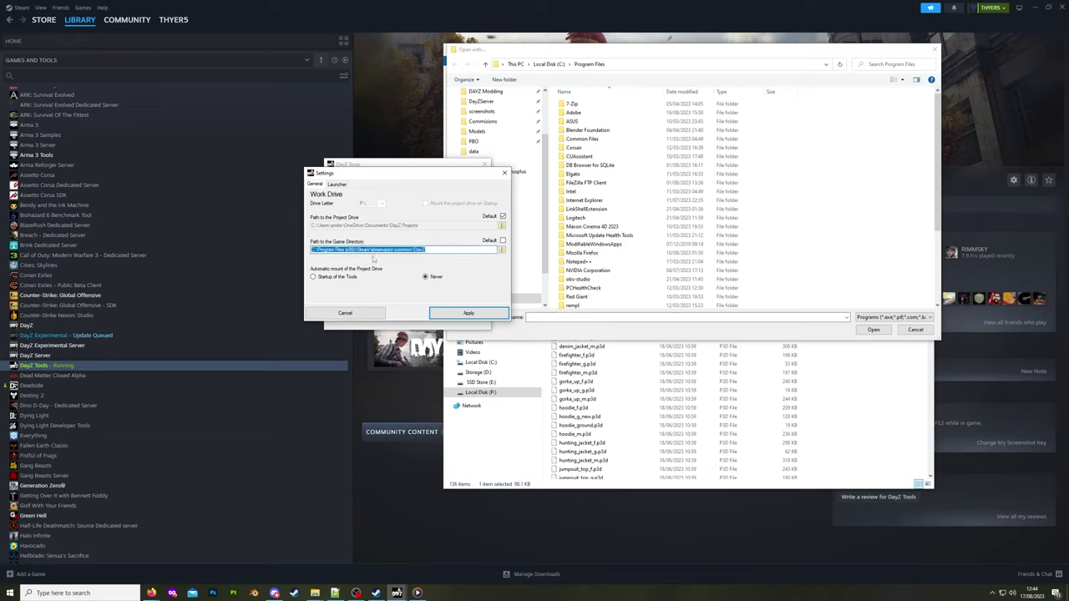
Return to the program picker and go to the copied path C:\Program Files (x86)\Steam\steamapps\common\DayZ.
left_click(614, 55)
left_click(615, 65)
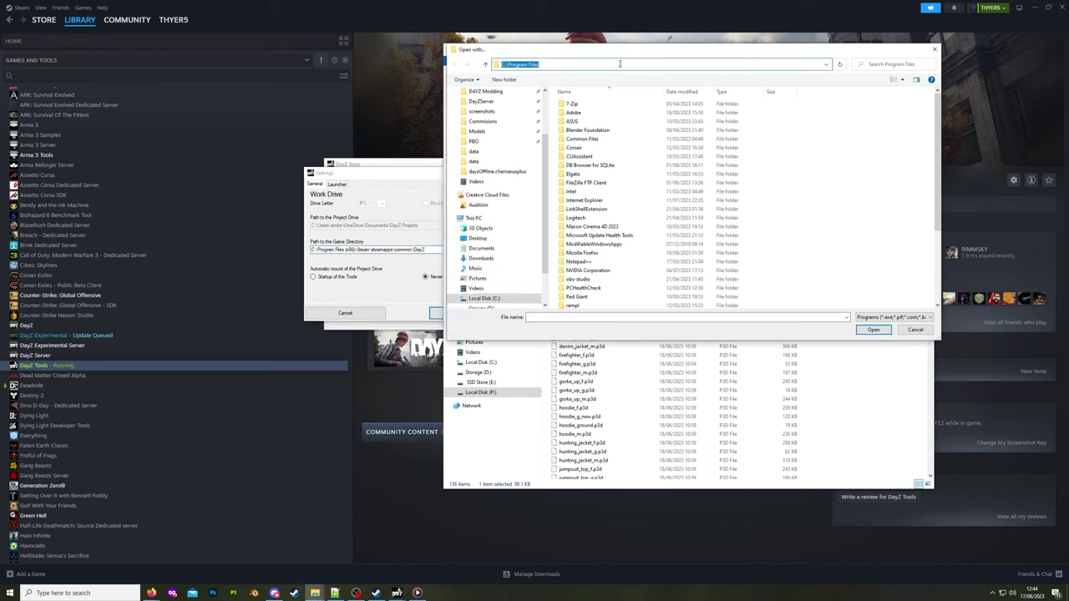
key("ctrl+v")
left_click(654, 73)
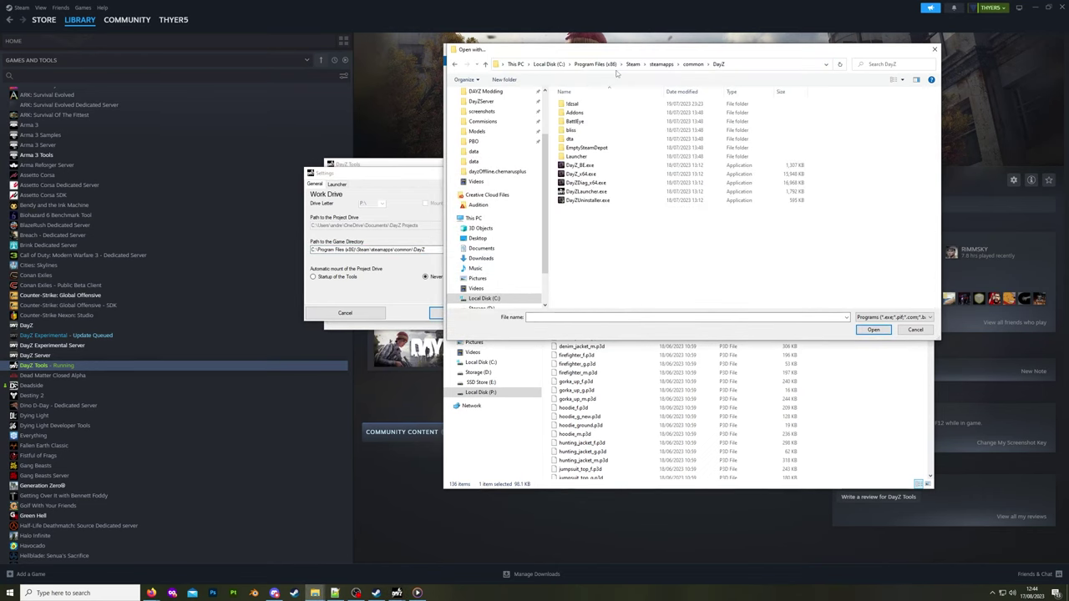
Assign ObjectBuilder.exe from DayZ Tools\Bin\ObjectBuilder to .p3d files and close the opened model, answering Yes to saving.
left_click(694, 64)
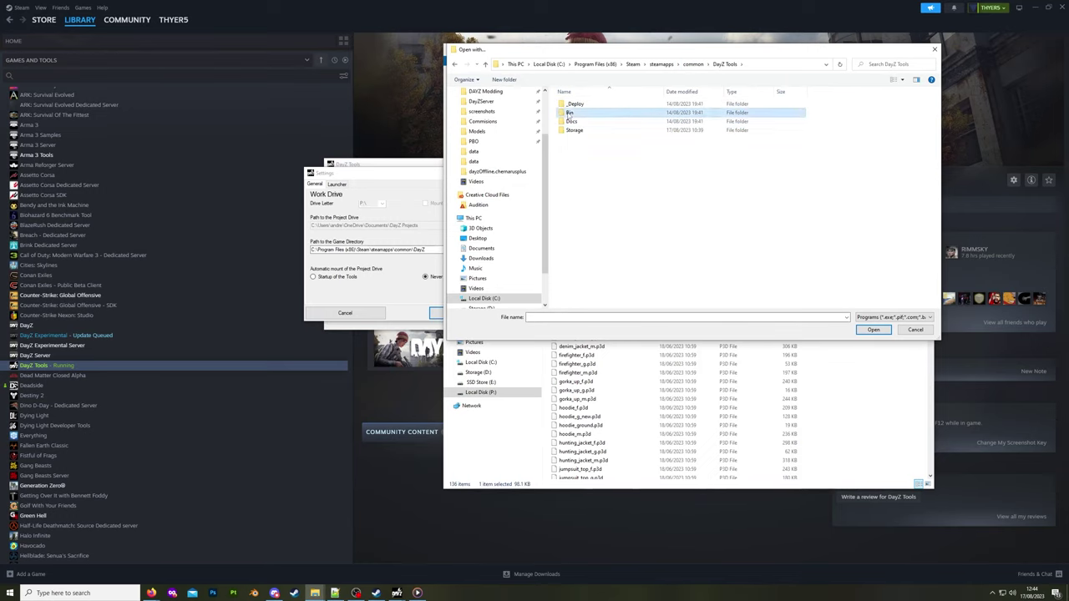
double_click(570, 113)
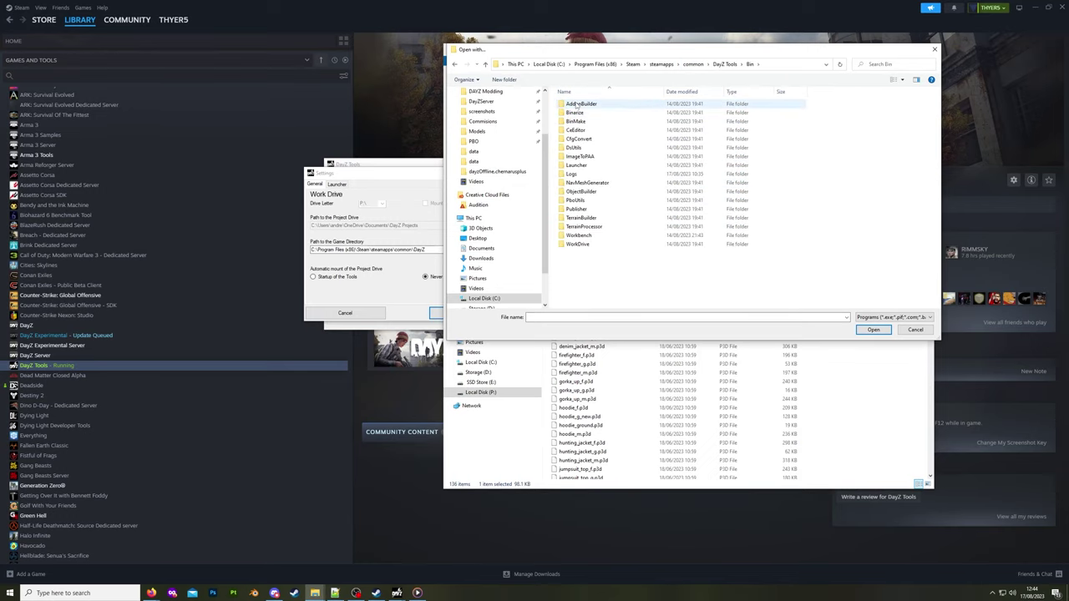
double_click(582, 192)
left_click(598, 133)
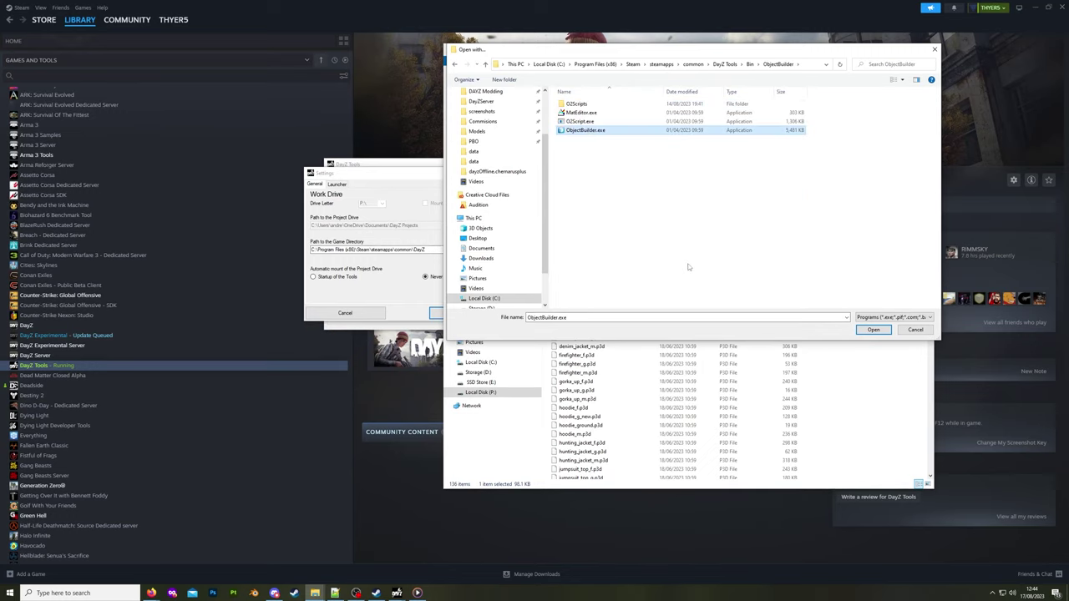
left_click(873, 329)
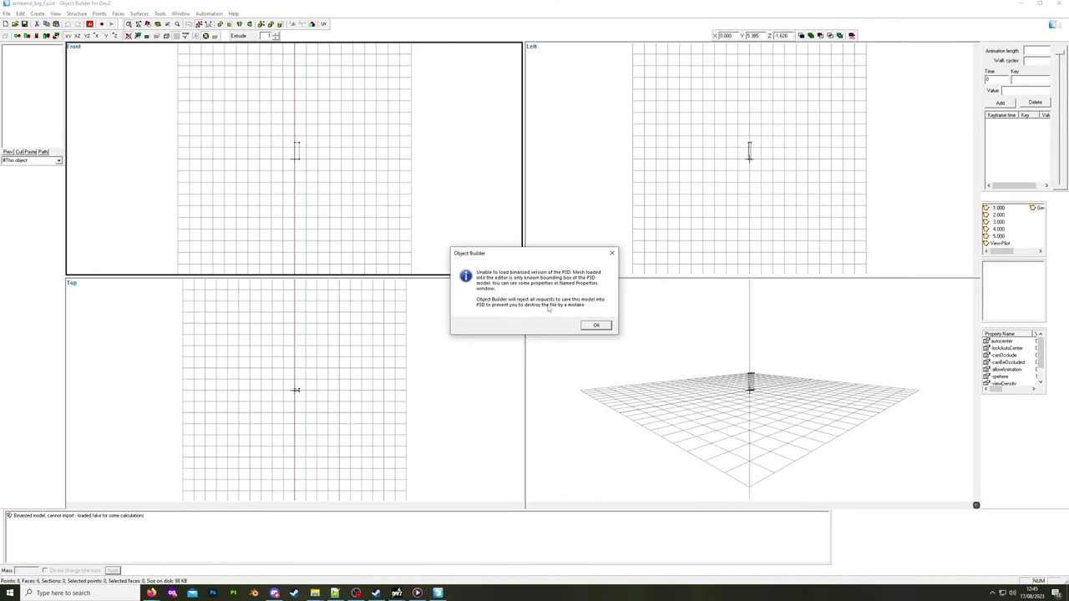
left_click(596, 326)
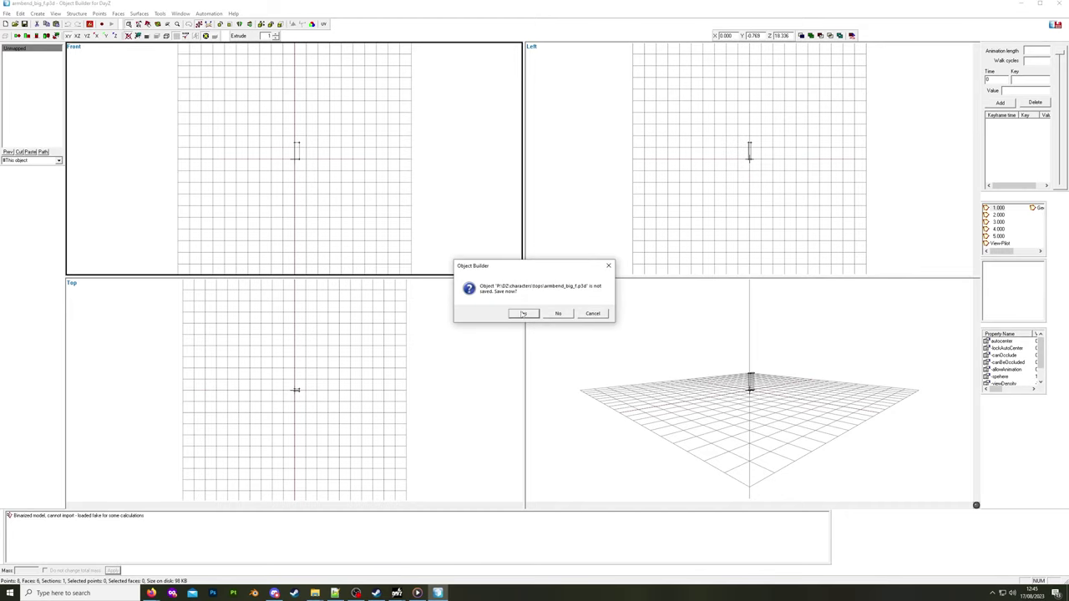
left_click(523, 314)
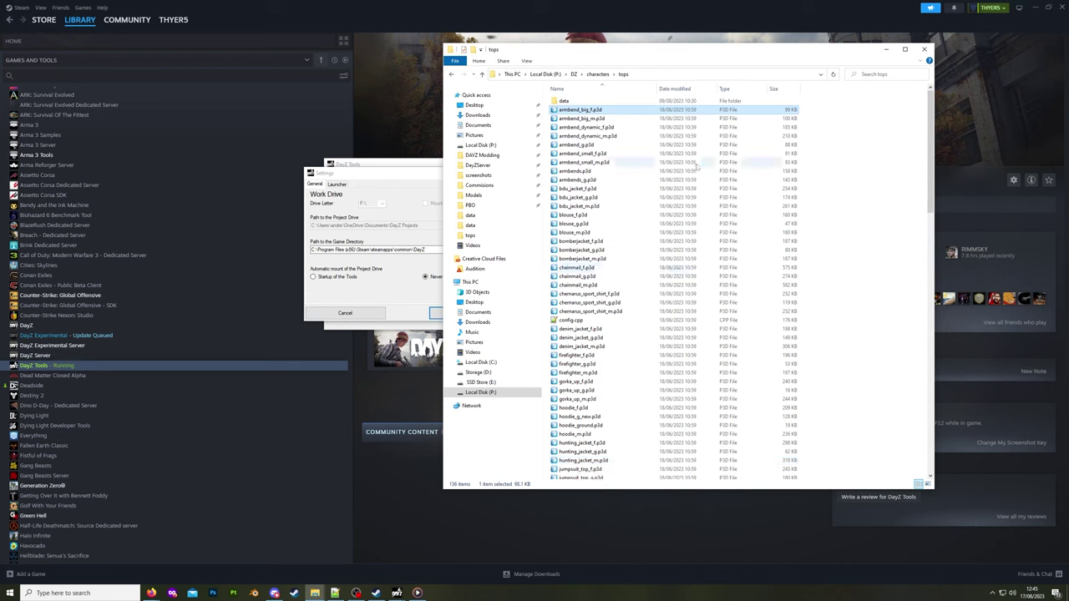
Open the data folder inside tops, sort its files by type and look through the .paa textures.
double_click(572, 101)
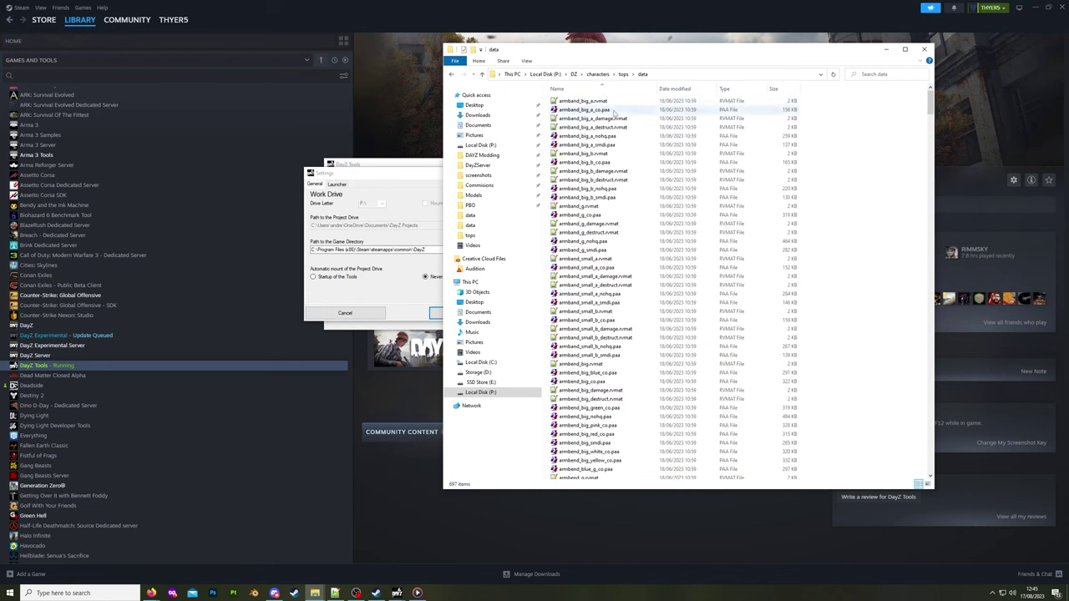
left_click(725, 88)
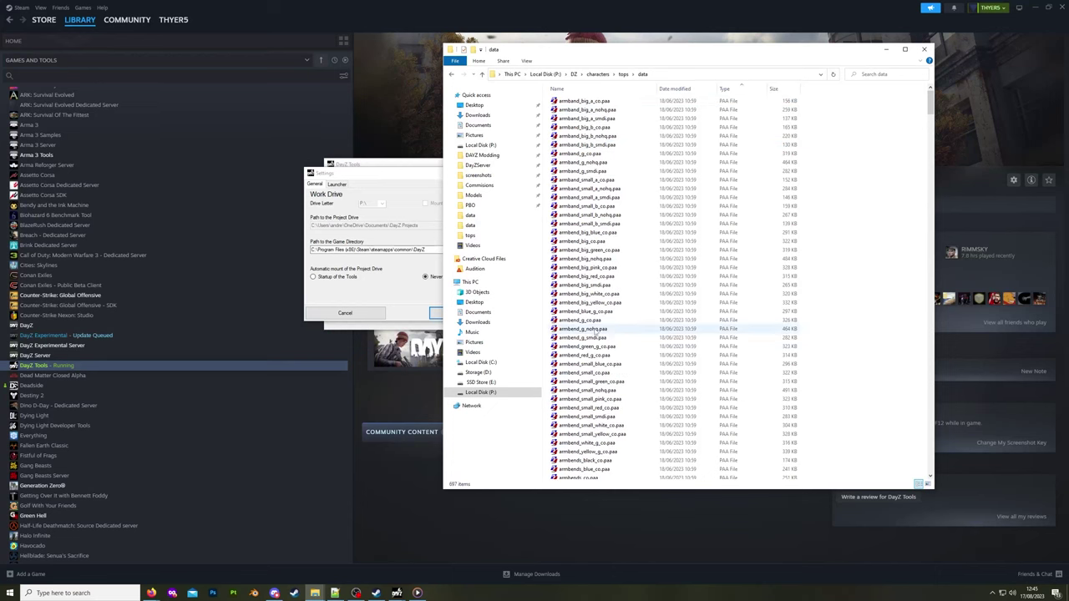
scroll(597, 401, "down", 8)
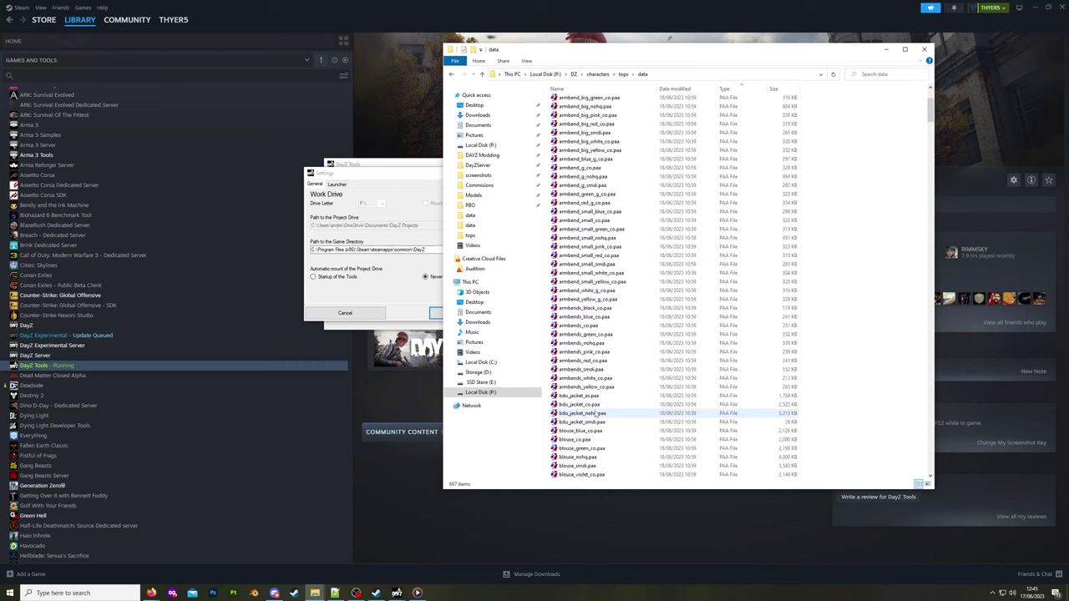
scroll(594, 406, "up", 8)
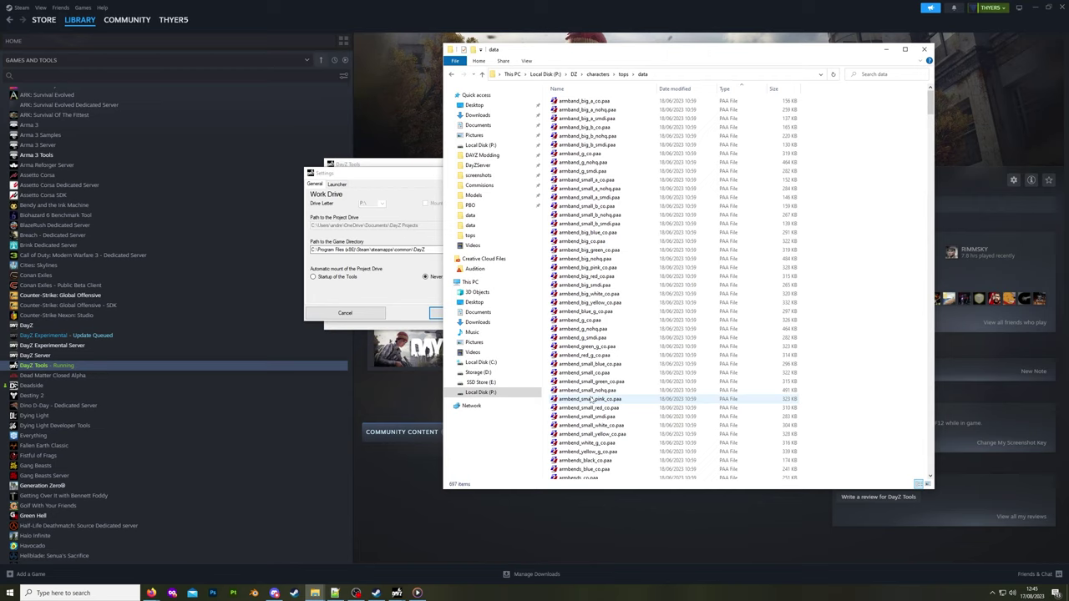
Choose another app for armband_big_a_co.paa, enable always using it for .paa files, and look for a program on this PC.
left_click(588, 102)
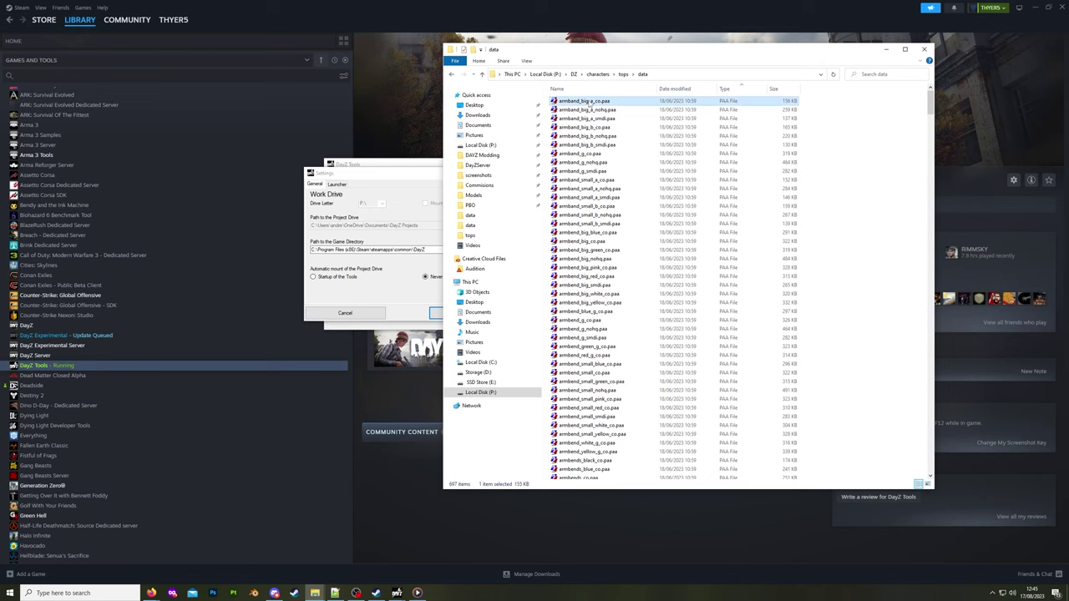
right_click(588, 104)
mouse_move(630, 179)
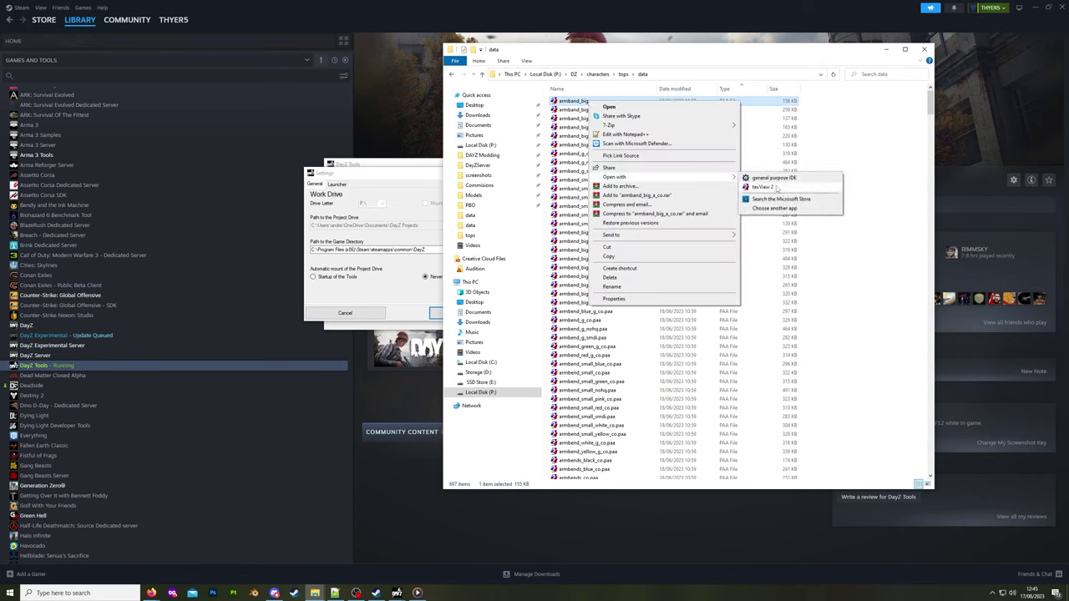
left_click(775, 208)
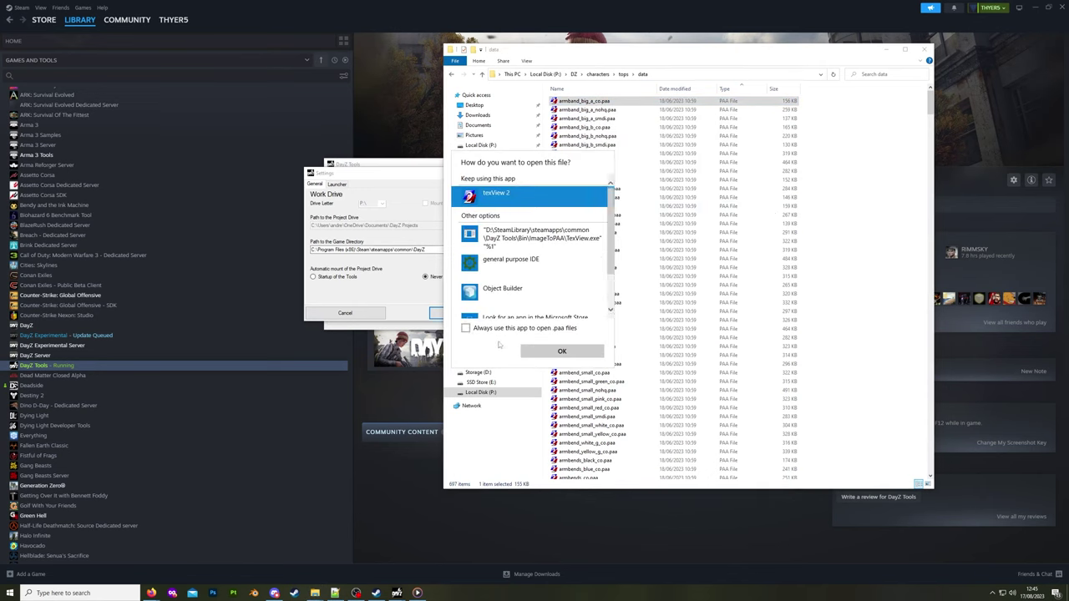
left_click(465, 329)
scroll(545, 269, "down", 1)
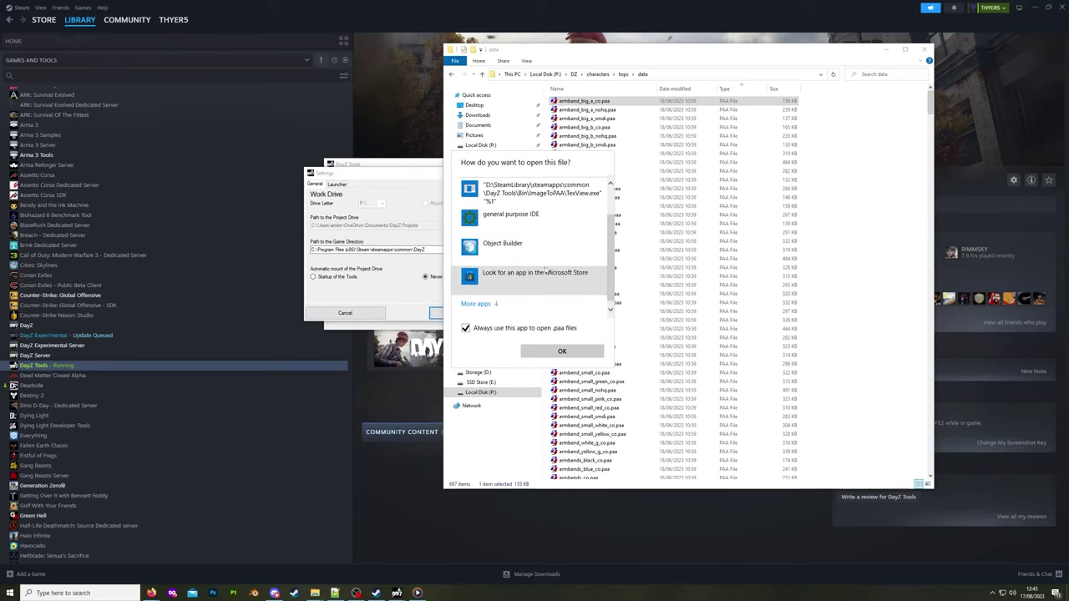
left_click(476, 303)
scroll(528, 249, "down", 1)
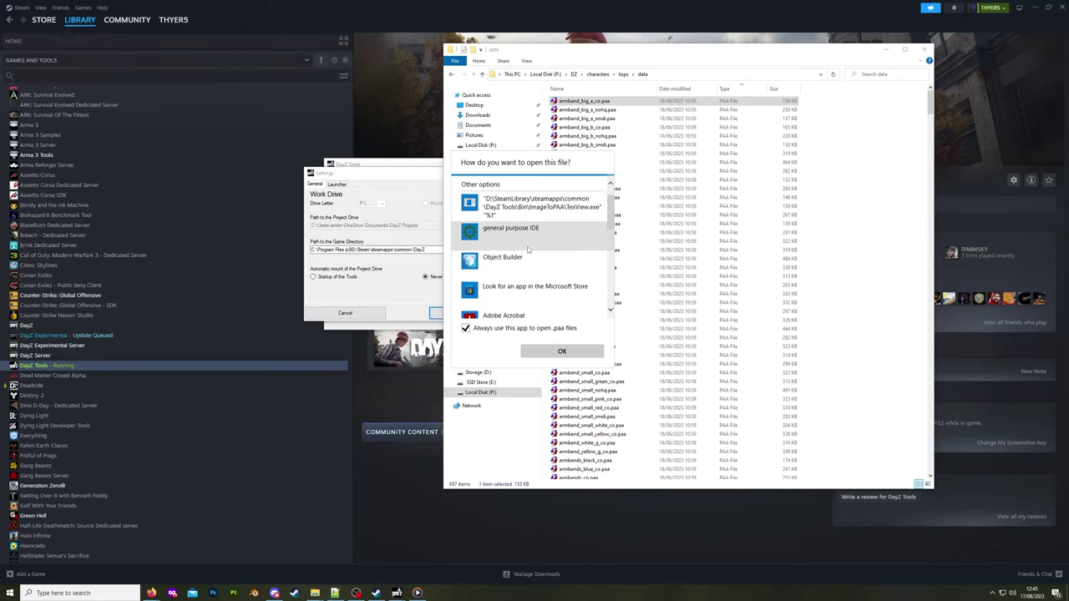
scroll(528, 249, "down", 5)
left_click(550, 350)
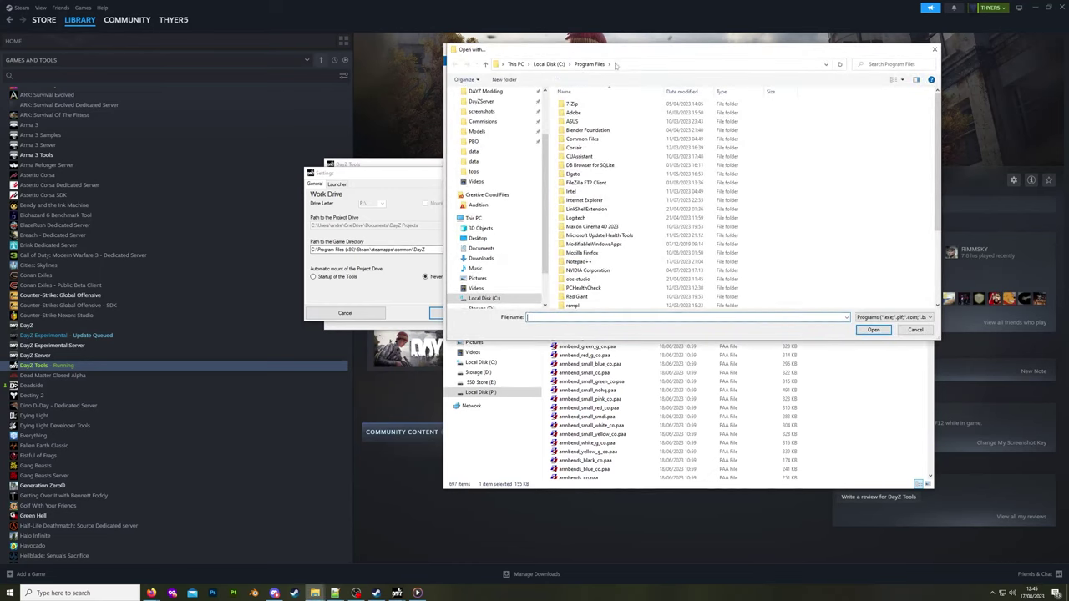
Browse the program picker to C:\Program Files (x86)\Steam\steamapps\common\DayZ Tools\Bin.
left_click(616, 65)
type("C:\\Program Files (x86)\\Steam\\steamapps\\common\\DayZ")
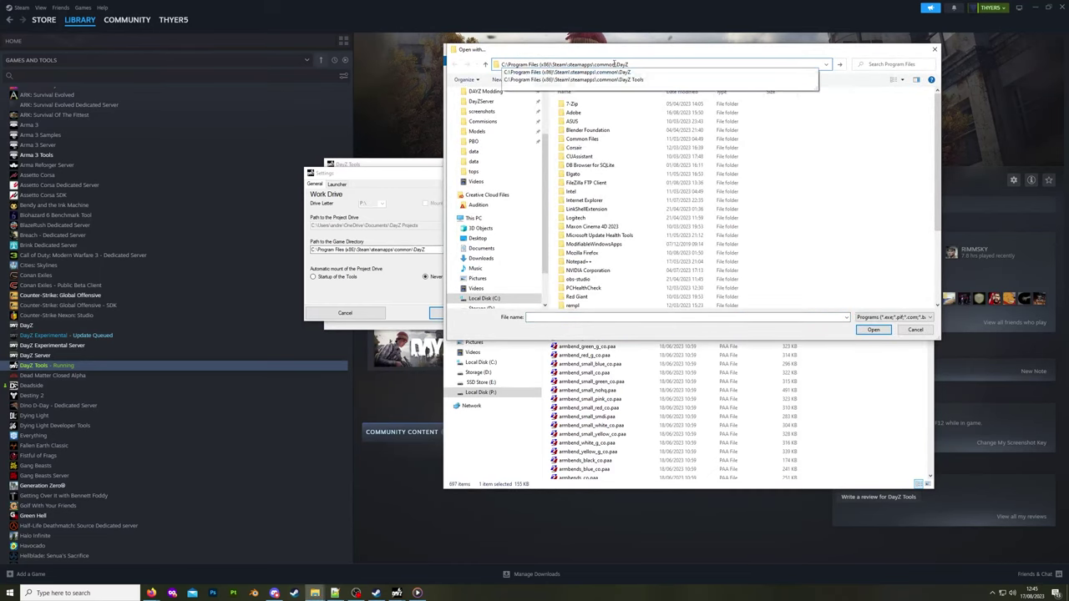
key("Return")
left_click(693, 64)
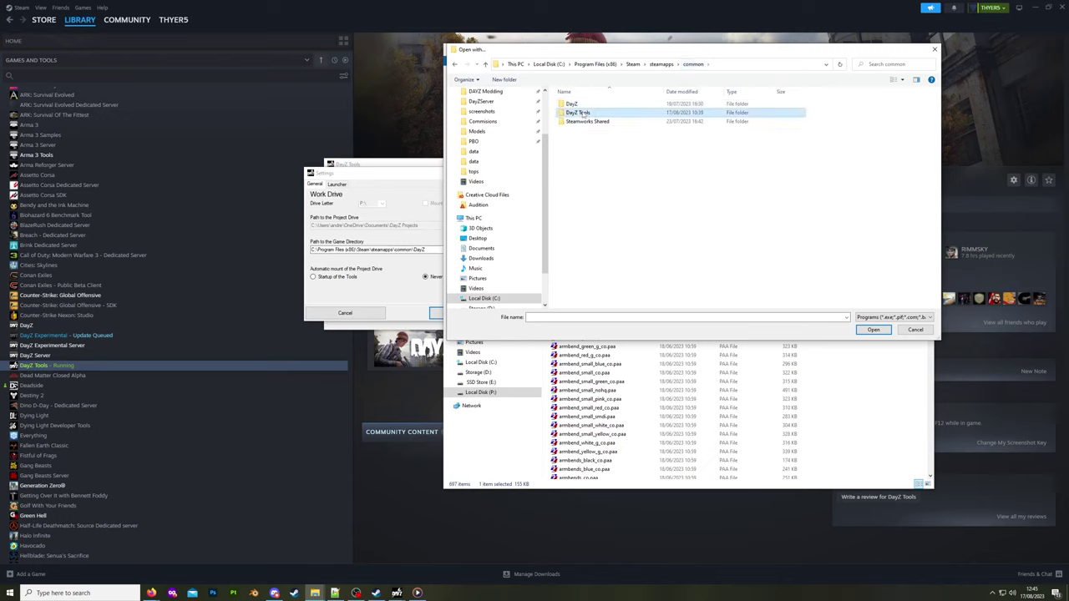
double_click(582, 113)
double_click(576, 104)
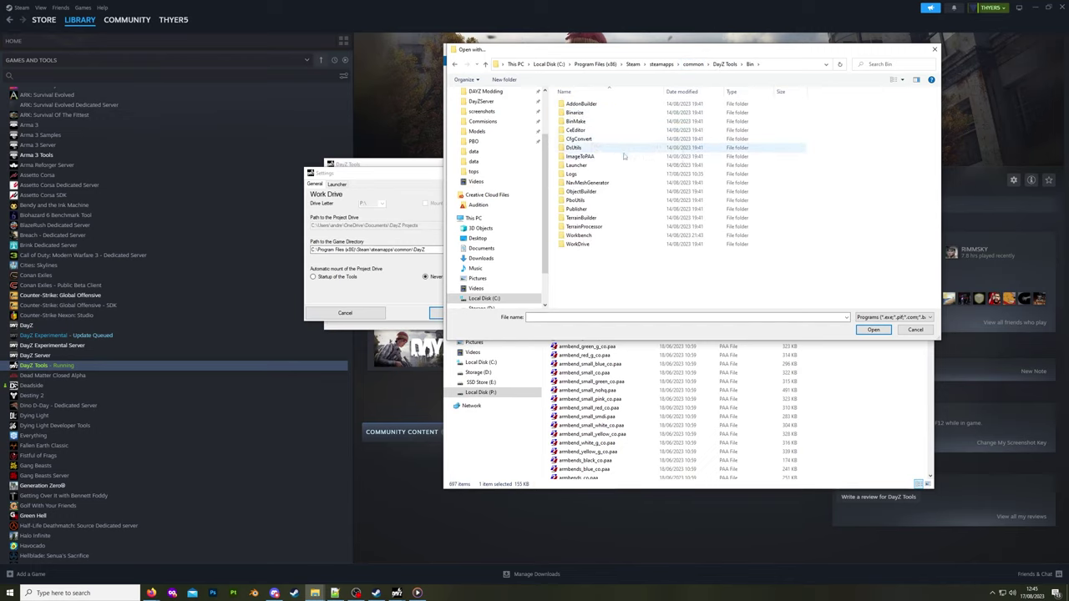
Assign TexView.exe from the ImageToPAA folder to .paa files and close the armband texture that opens.
double_click(595, 156)
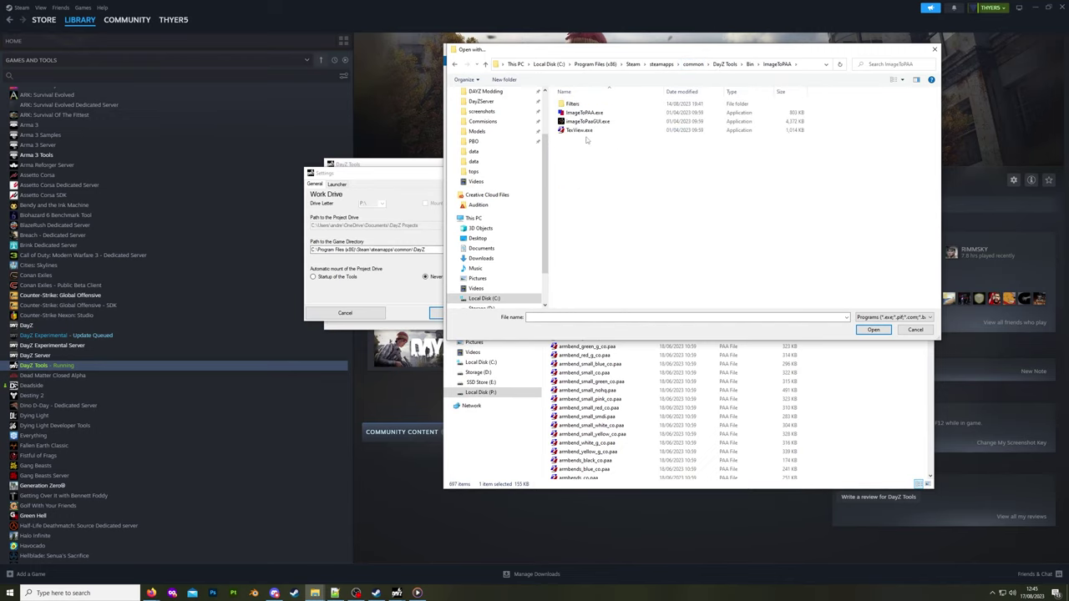
left_click(582, 131)
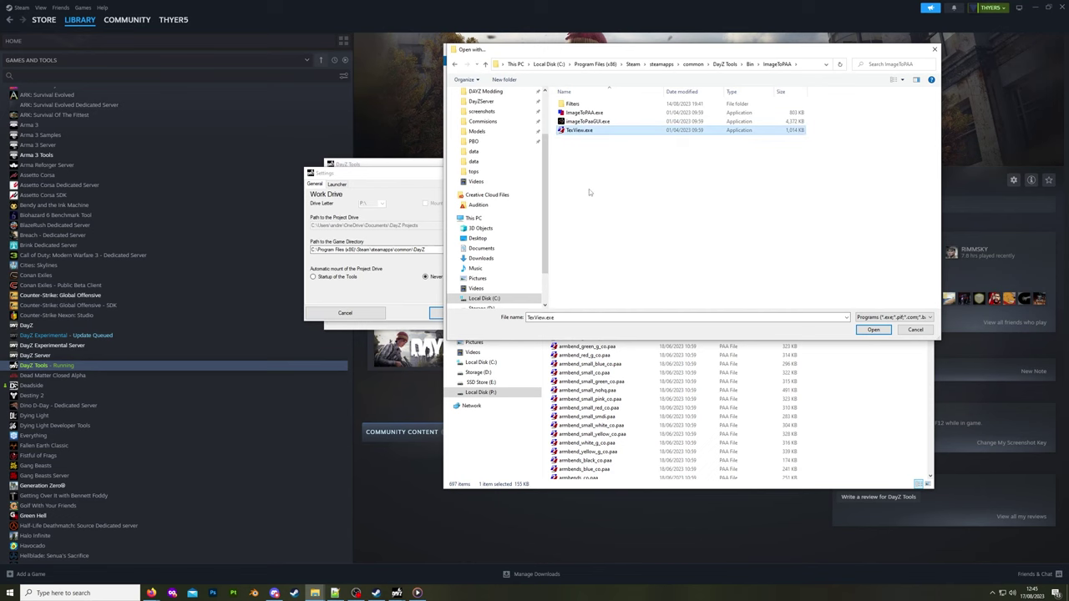
left_click(873, 329)
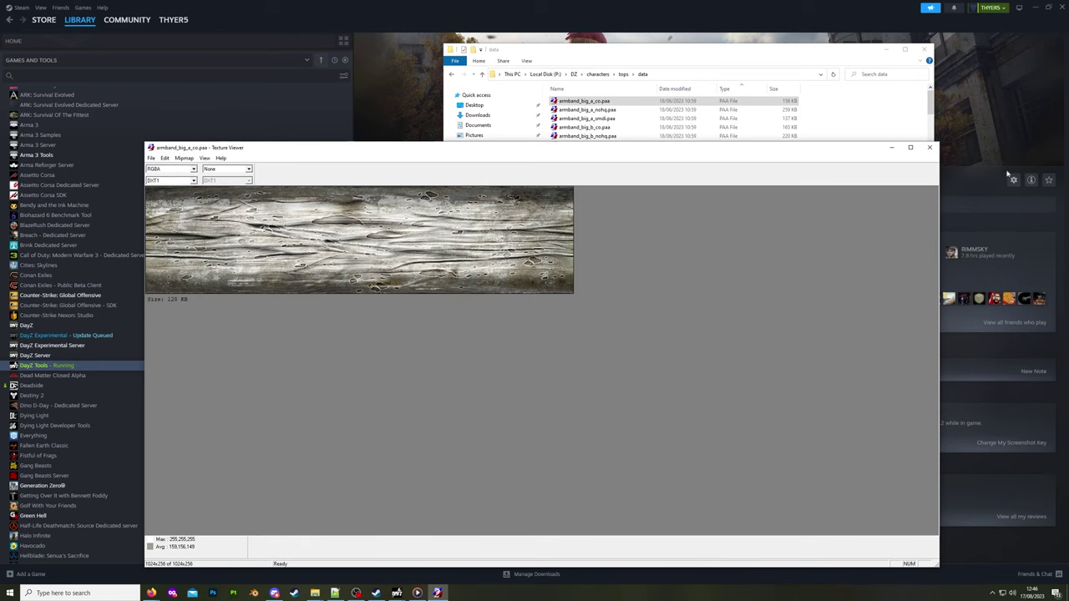
left_click(929, 147)
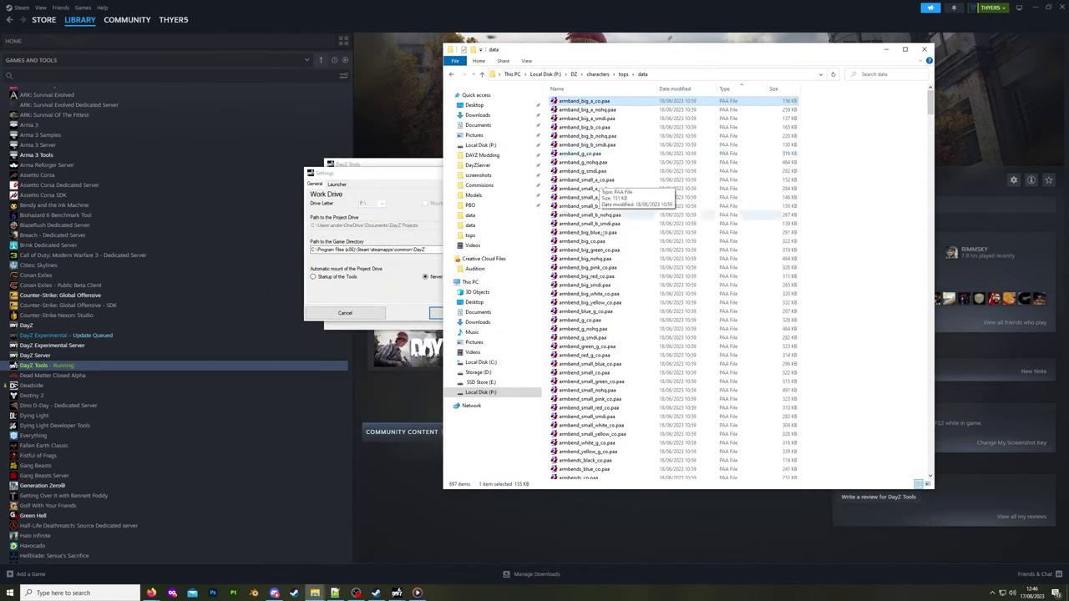
Check the .paa association by viewing armbend_big_blue_co.paa in the texture viewer, and close it again.
left_click(585, 443, "shift")
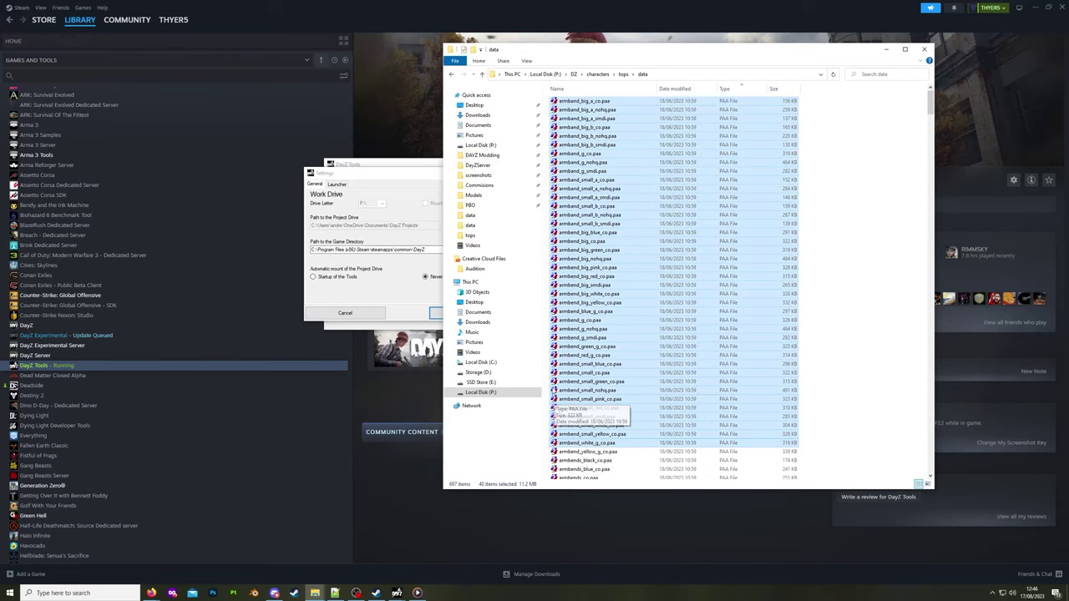
left_click(841, 251)
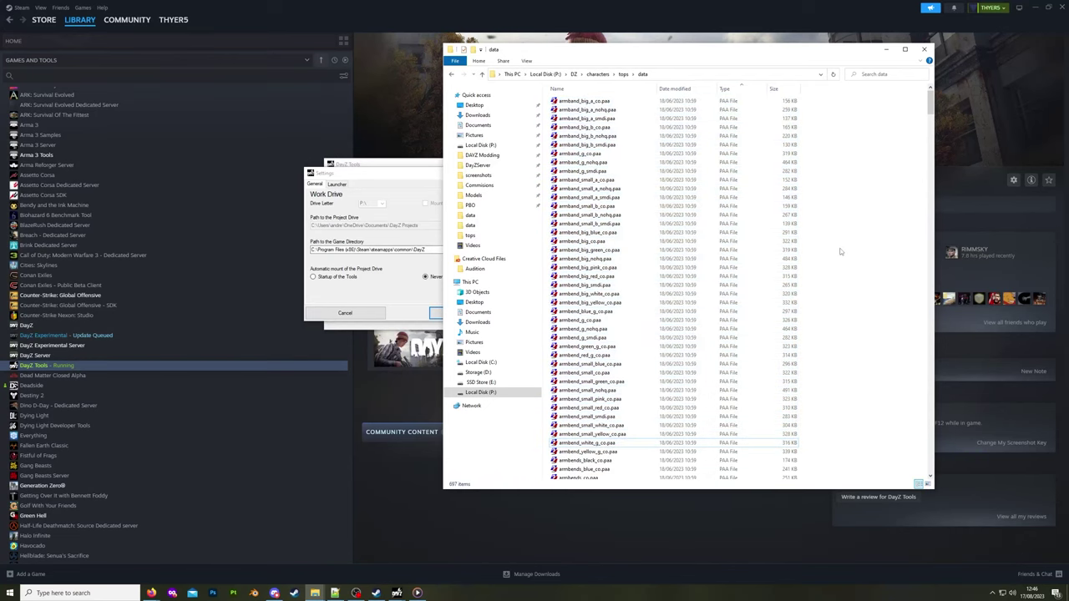
double_click(596, 233)
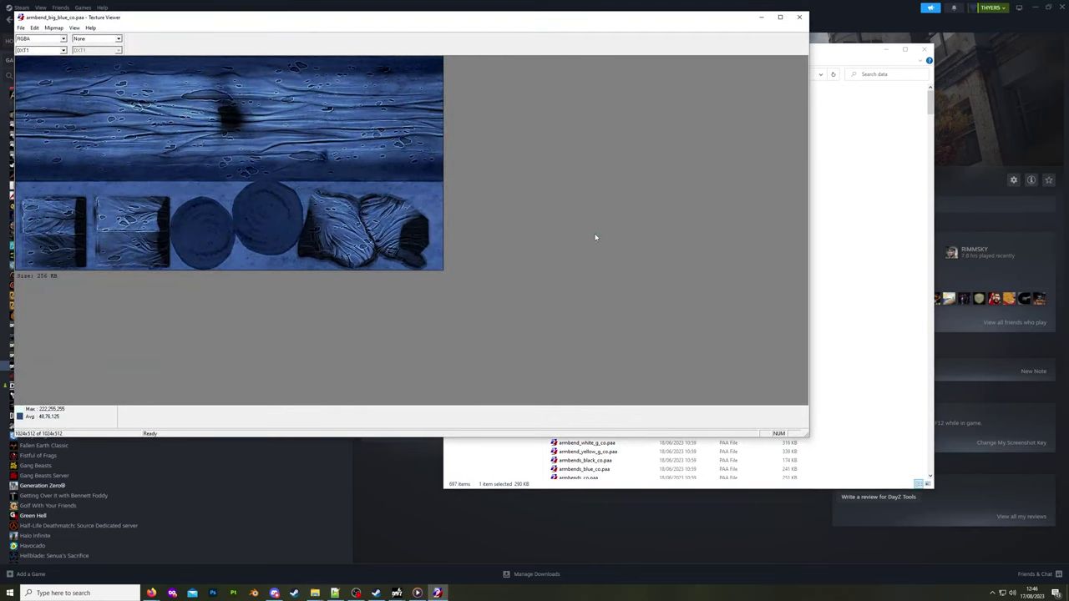
left_click(800, 17)
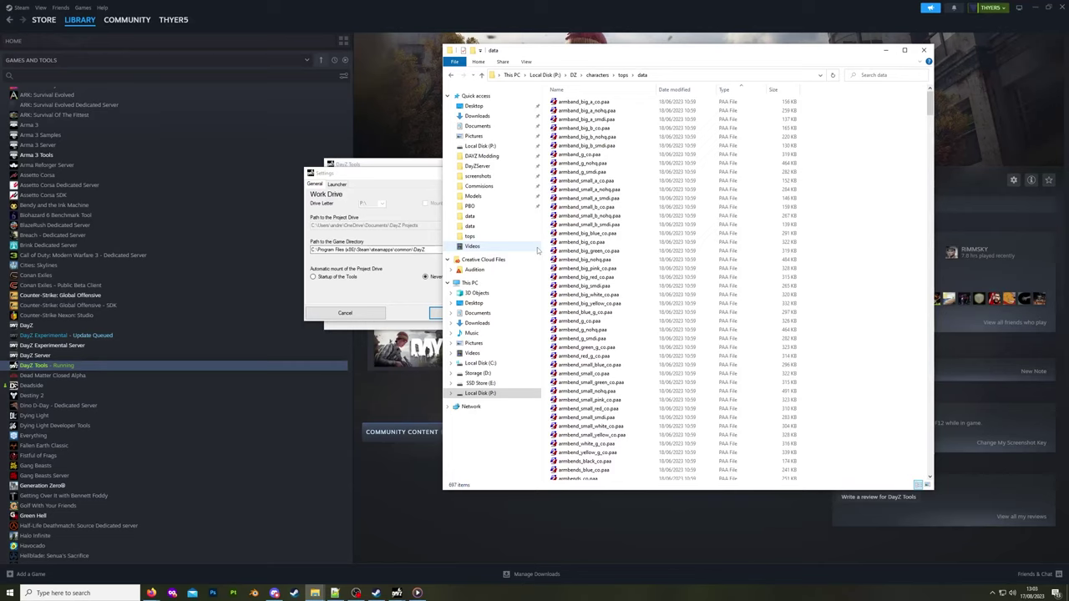
Return to the DayZ Tools settings and close them without applying anything.
left_click(427, 182)
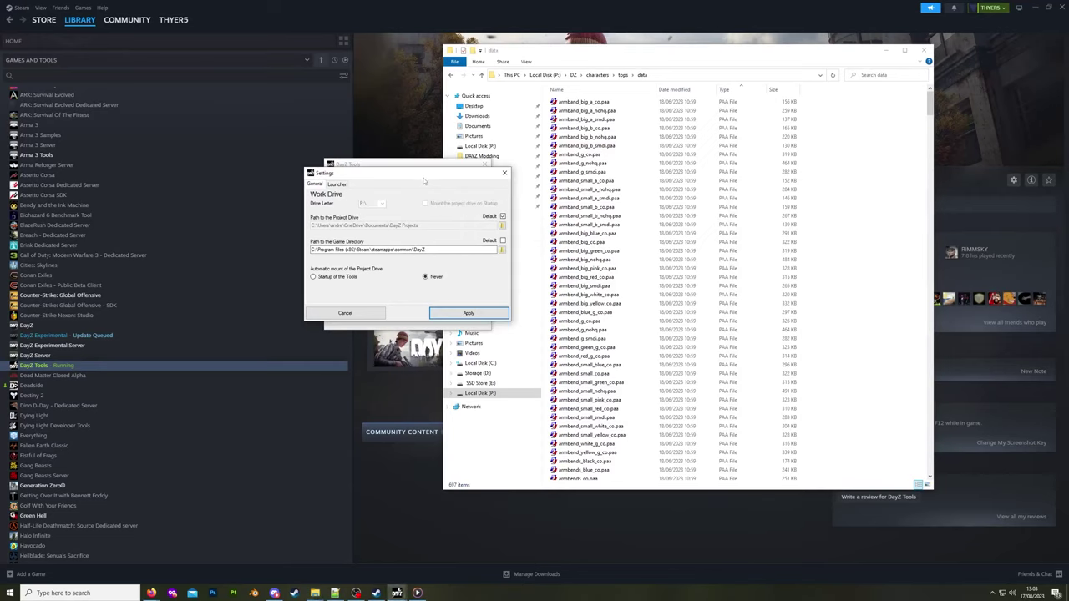
left_click(505, 173)
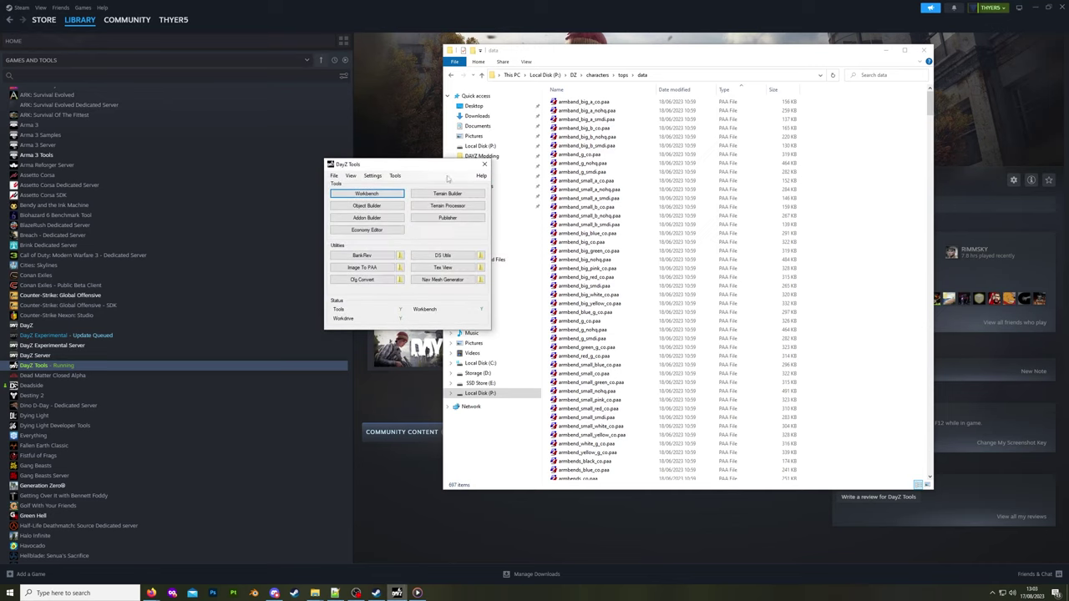